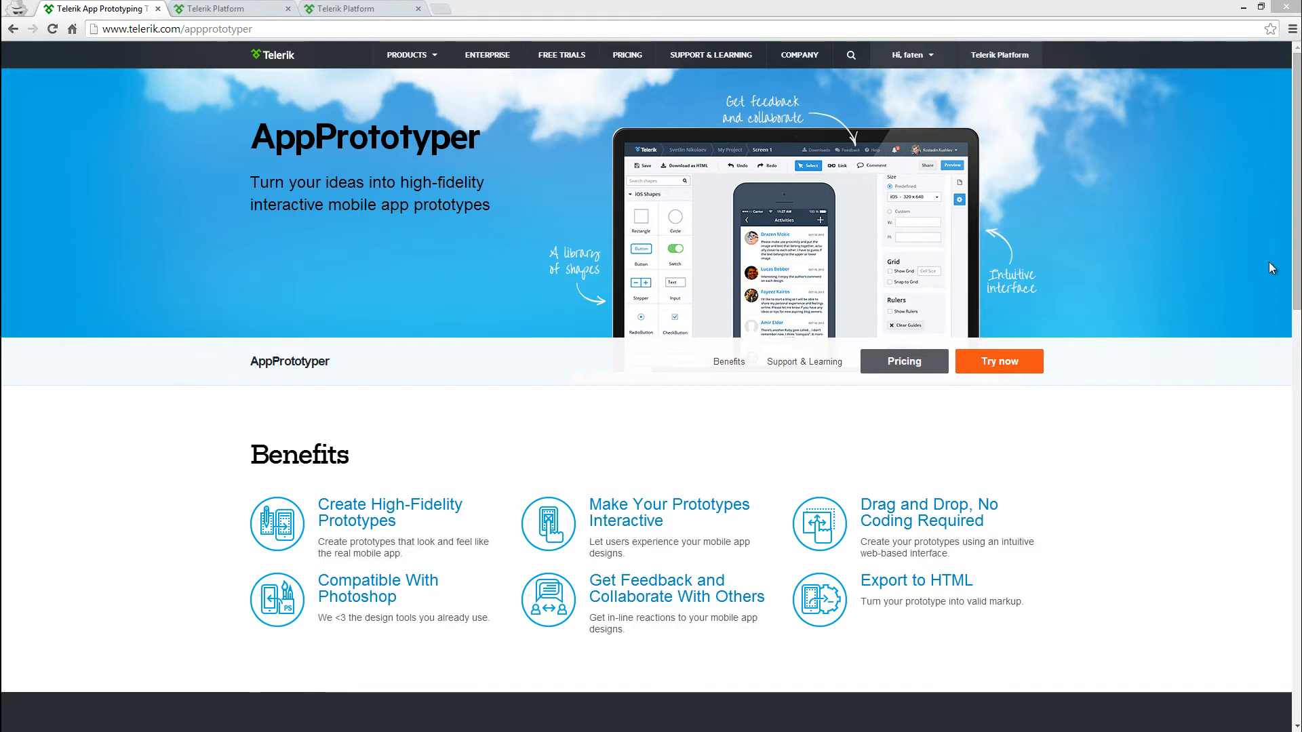
Start a new AppPrototyper project in the Airline WorkSpace on the Telerik Platform
left_click(229, 8)
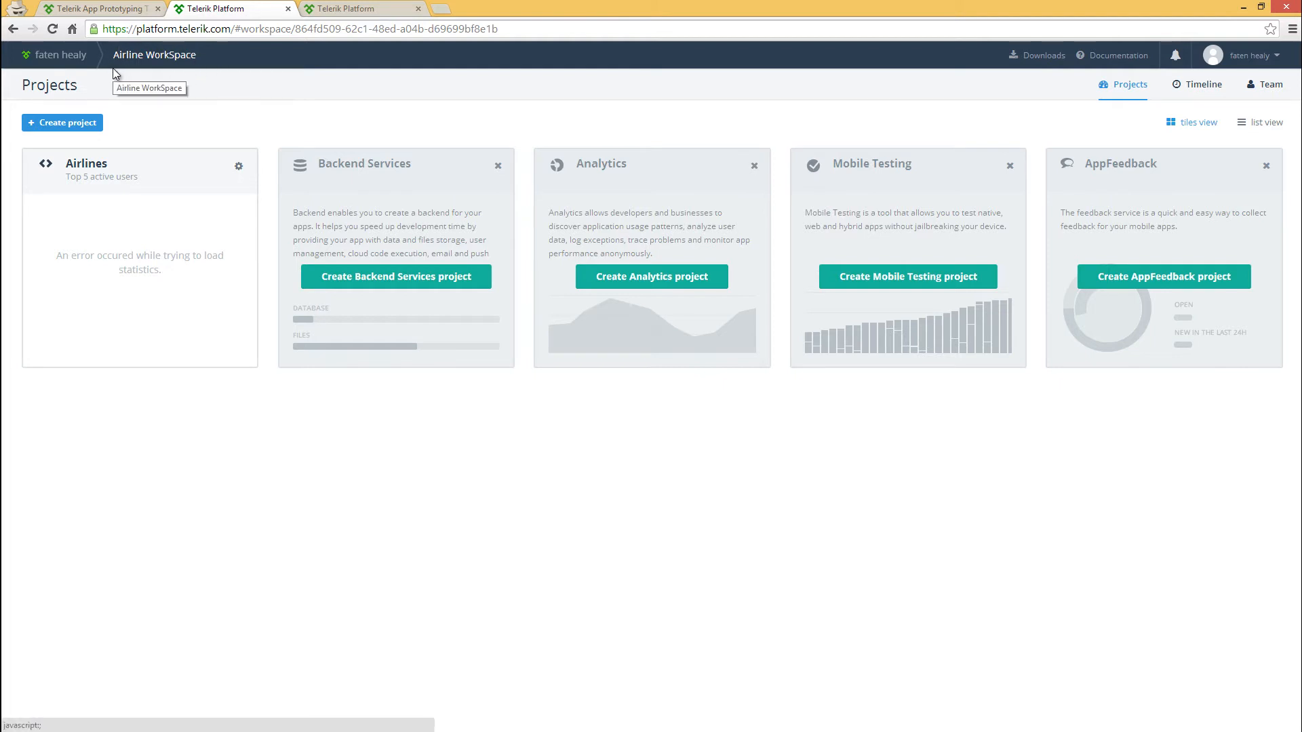
left_click(68, 125)
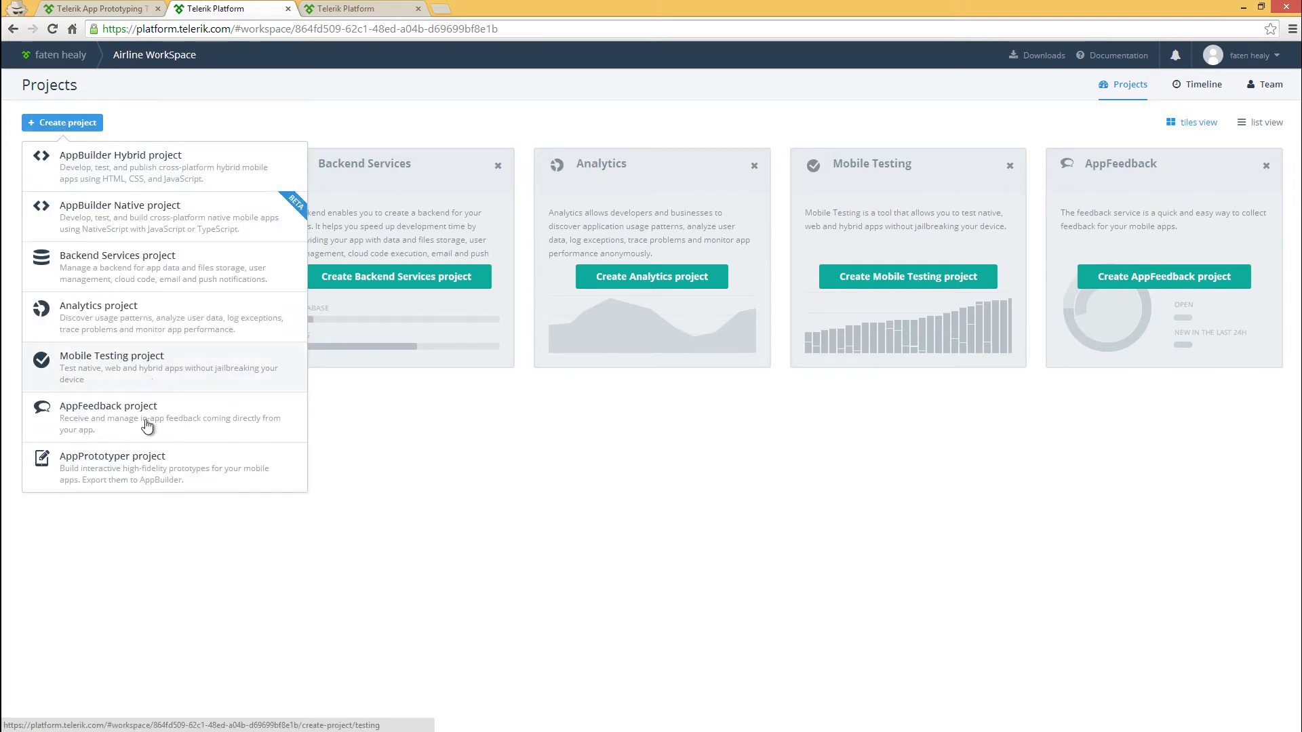
left_click(142, 477)
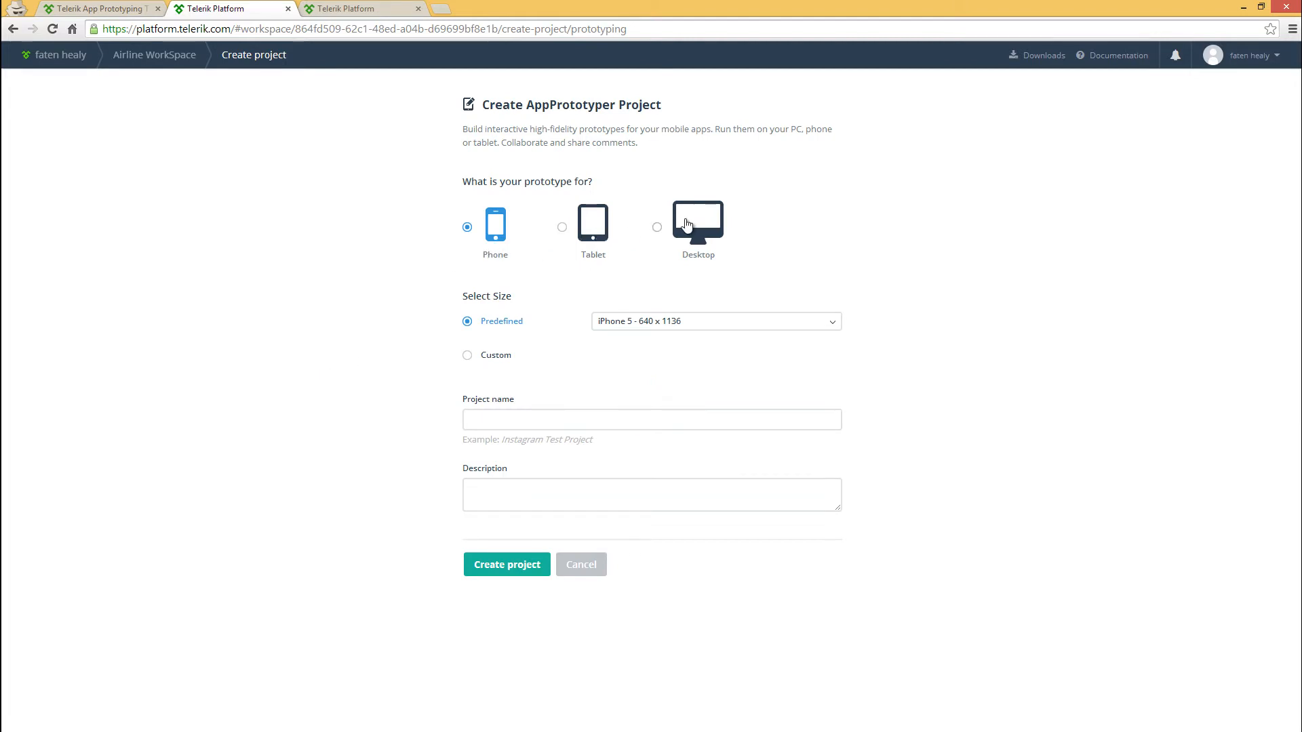
Examine the predefined phone sizes and the custom size option for the prototype, keeping the predefined size
left_click(632, 325)
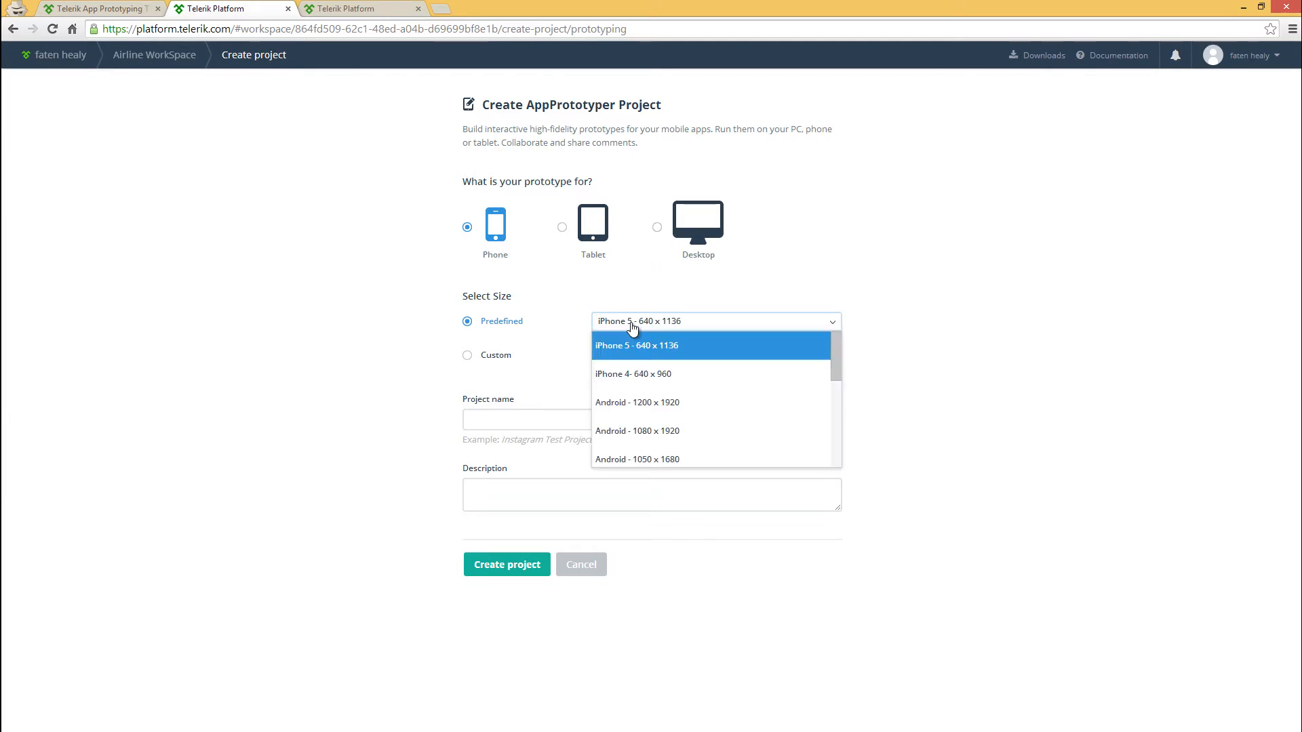
left_click(632, 325)
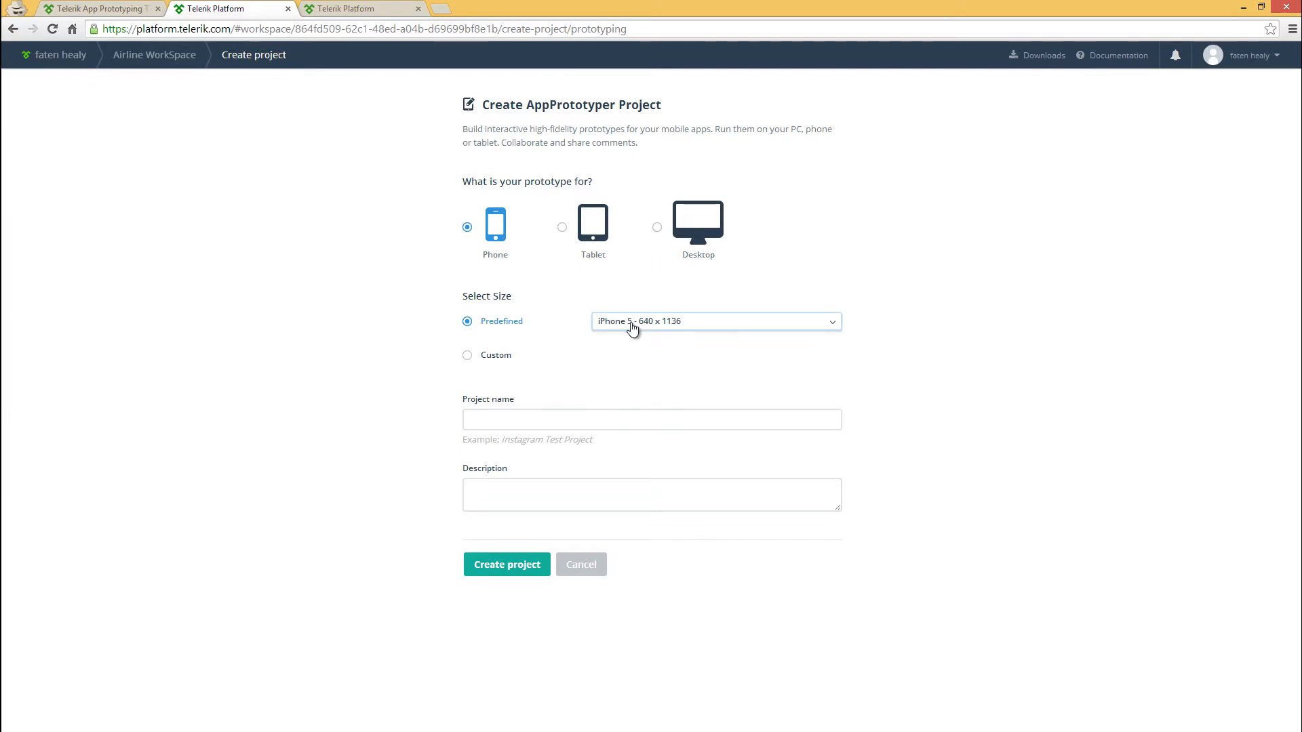
left_click(468, 357)
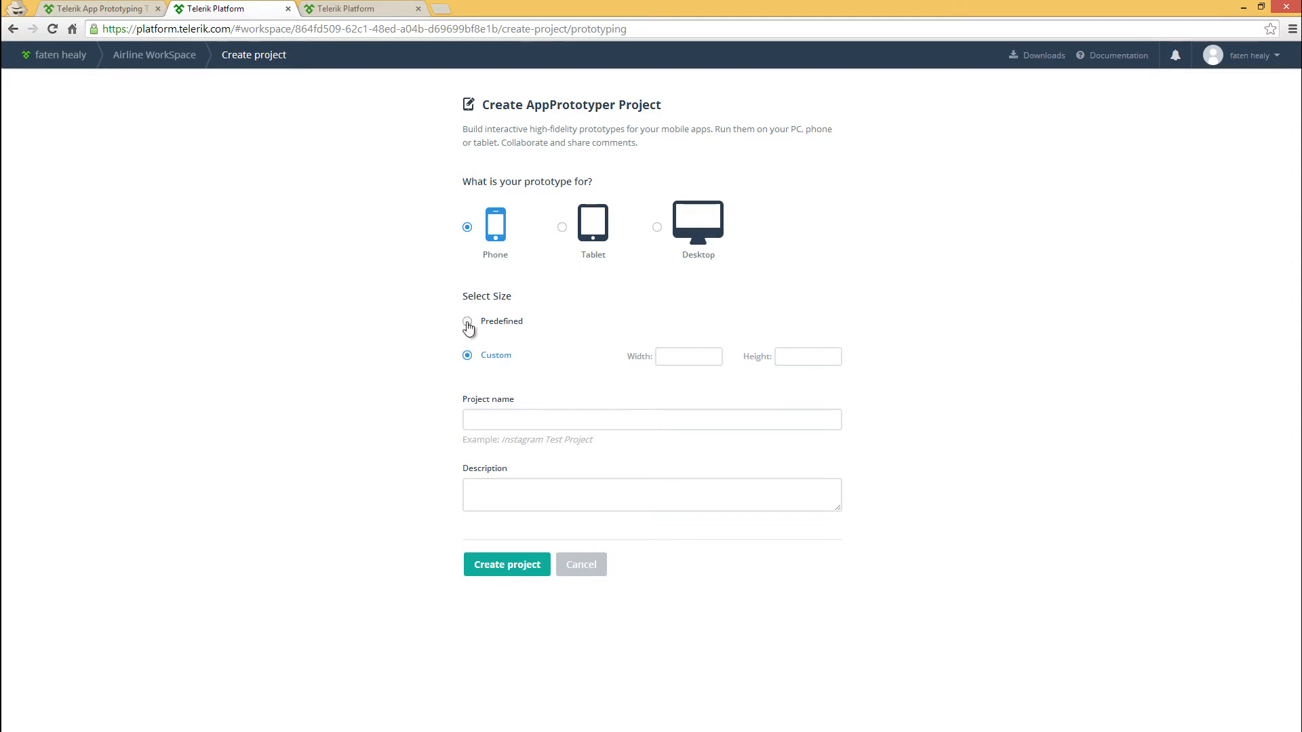
left_click(468, 327)
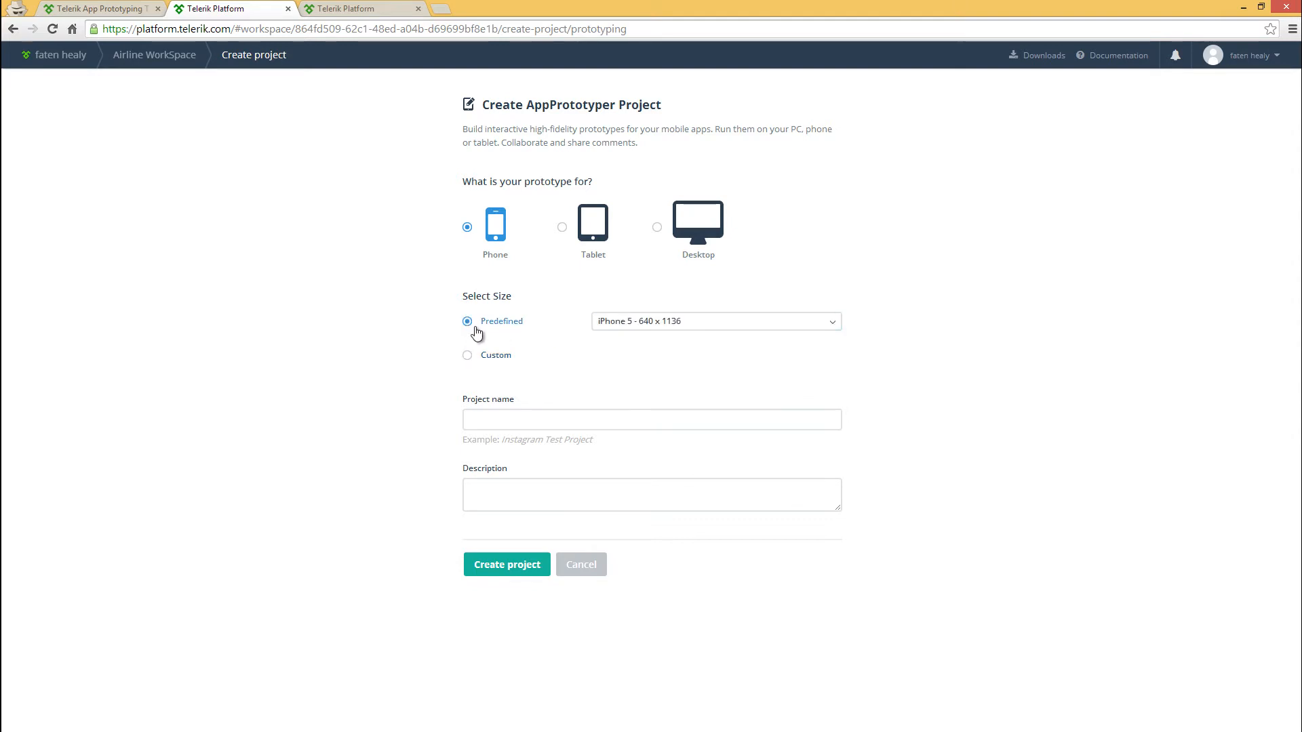
Name the project "Airline Prototype" and create it
left_click(480, 420)
type("Airline Prototype")
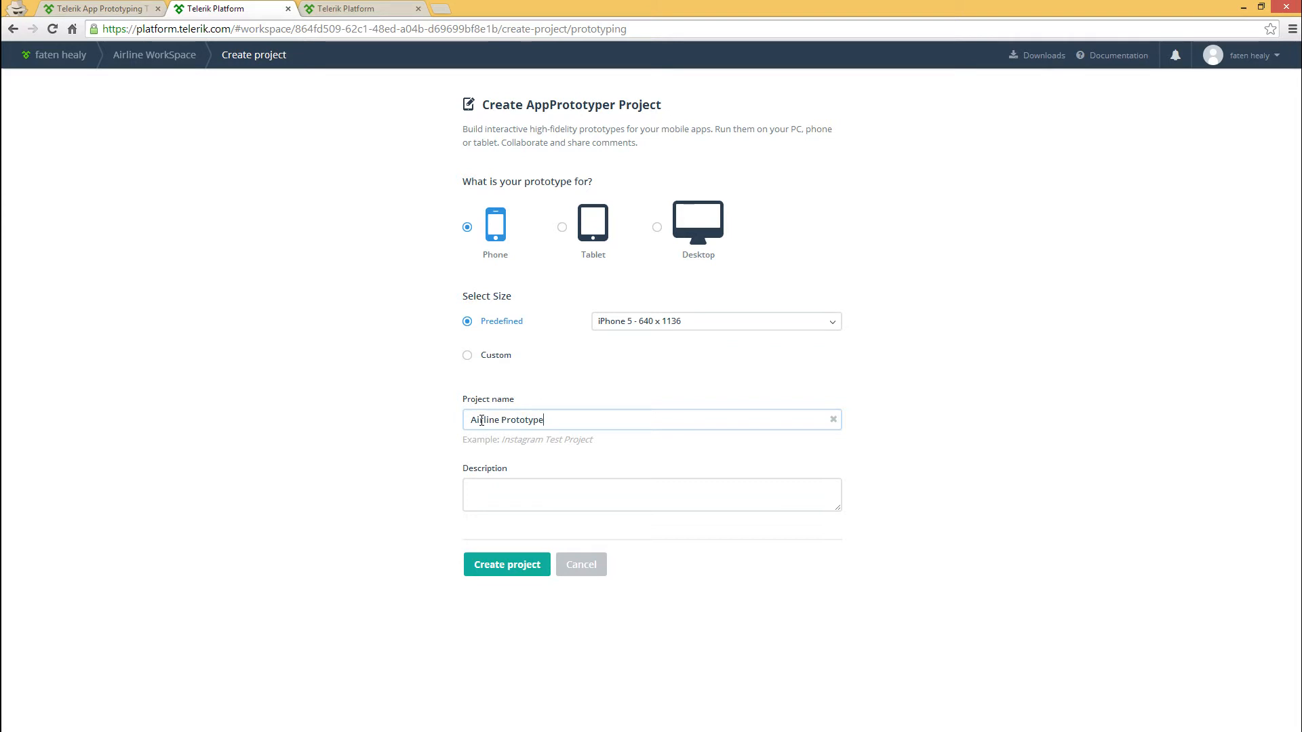
left_click(501, 566)
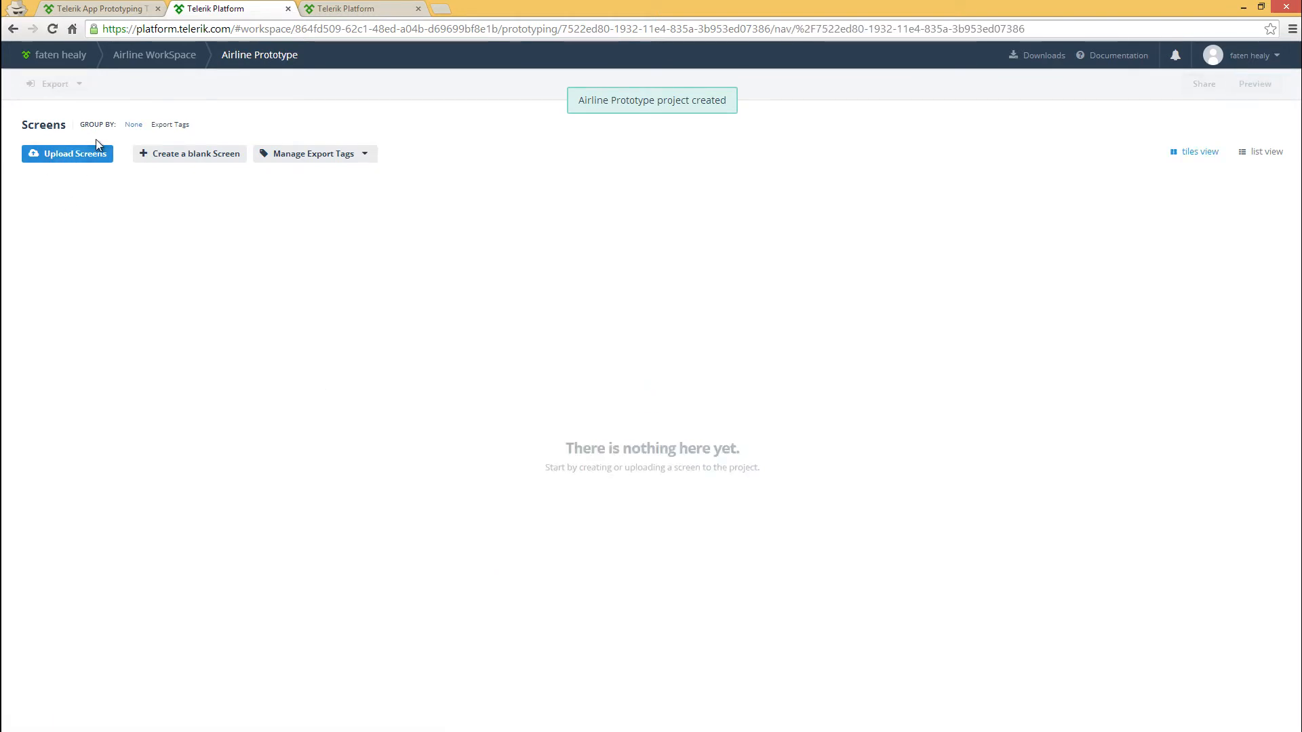
Create a blank screen named "Home" and open it in the designer
left_click(193, 156)
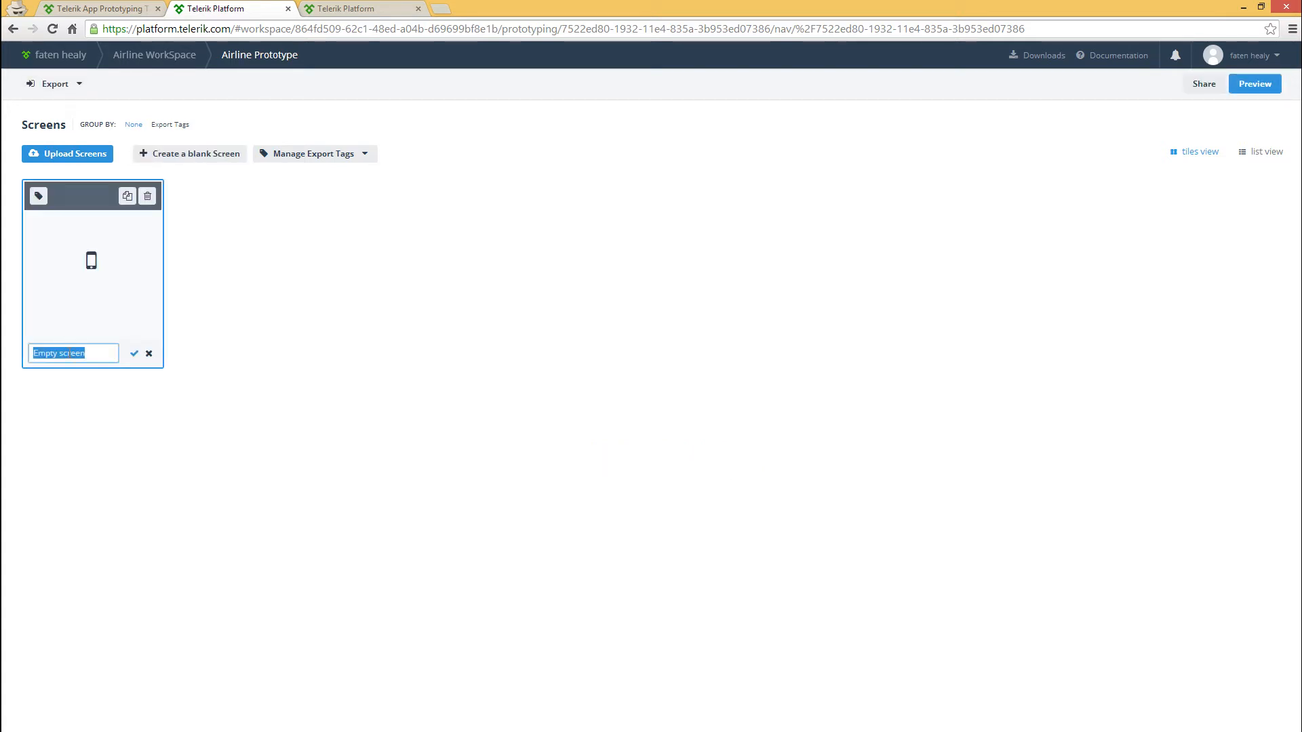
type("Home")
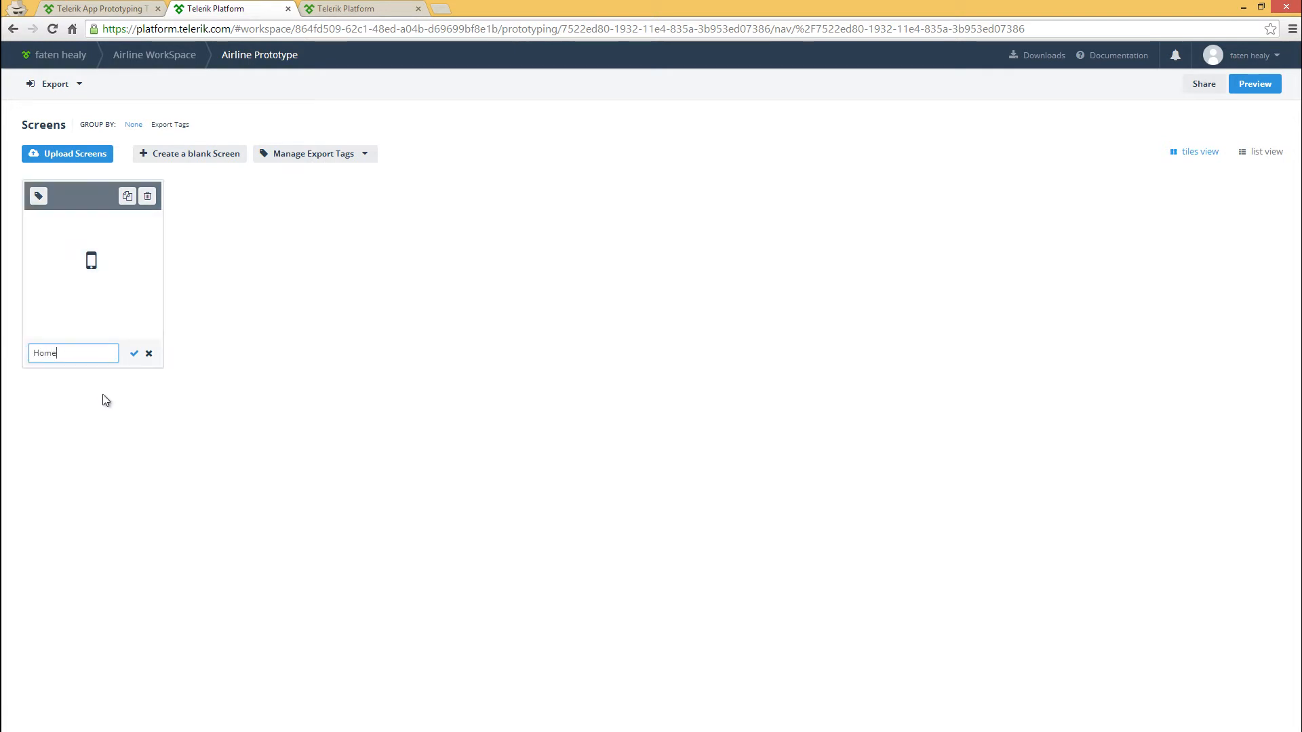
left_click(134, 353)
left_click(73, 282)
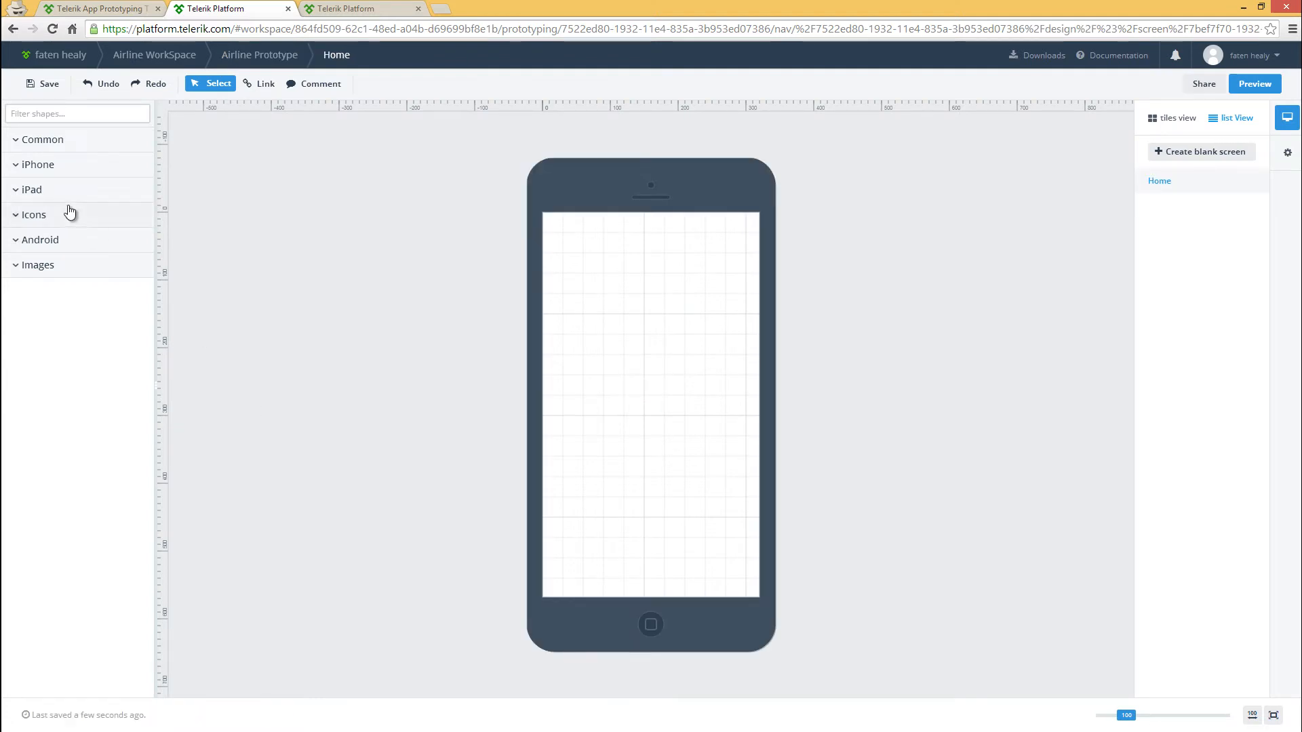
Look through the iPhone, Android and Images shape groups and the screen's settings
left_click(18, 170)
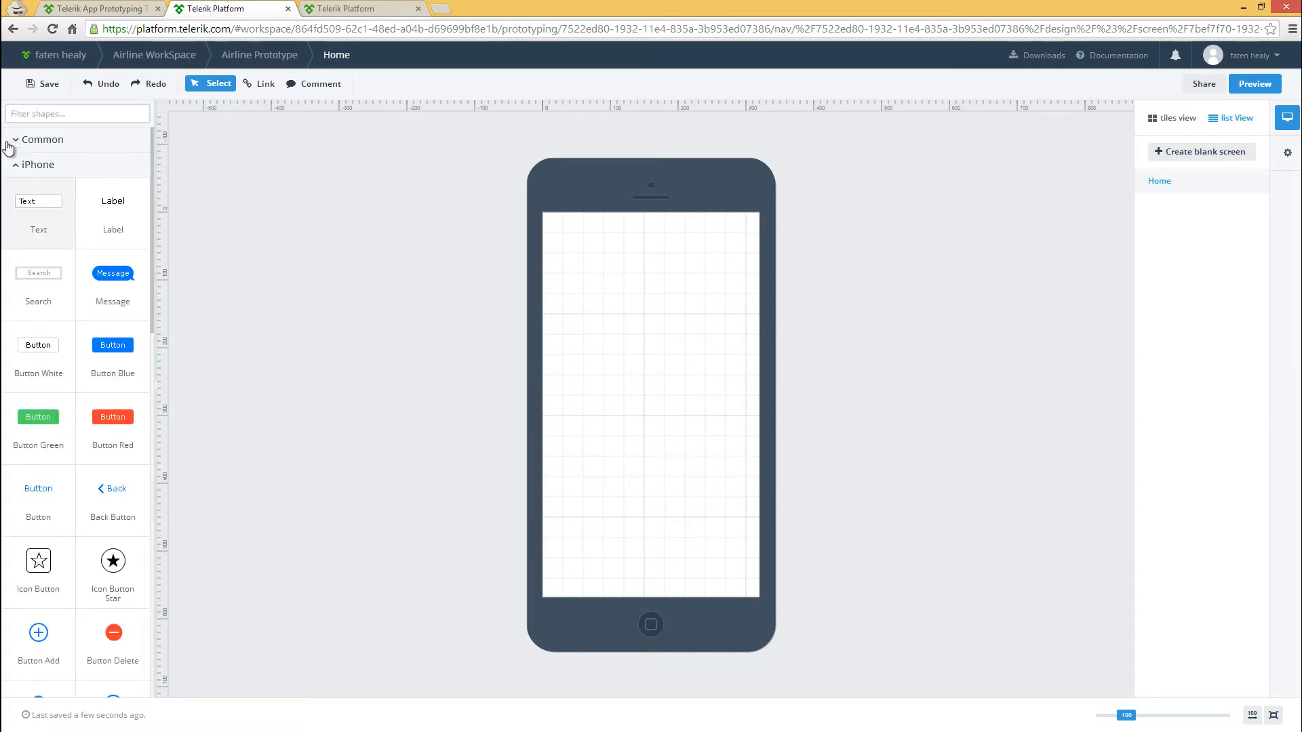
left_click(18, 167)
left_click(18, 243)
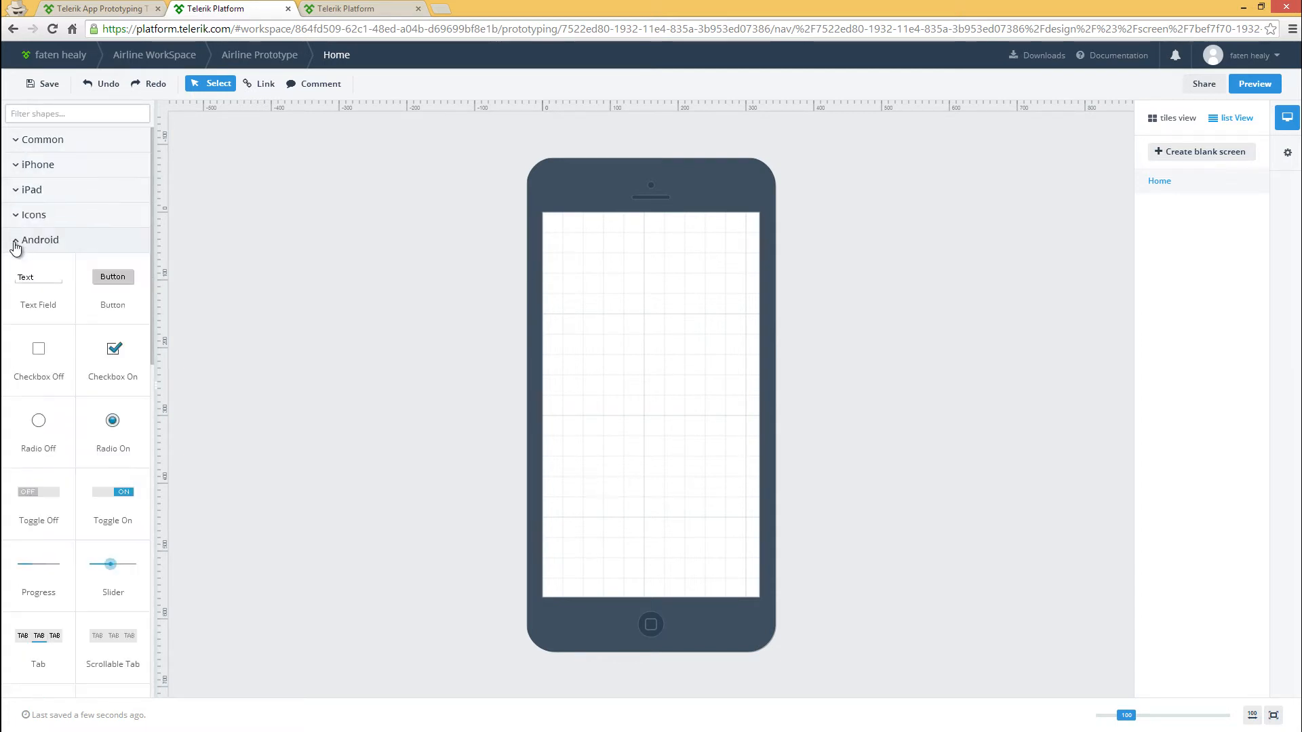
left_click(16, 245)
left_click(15, 268)
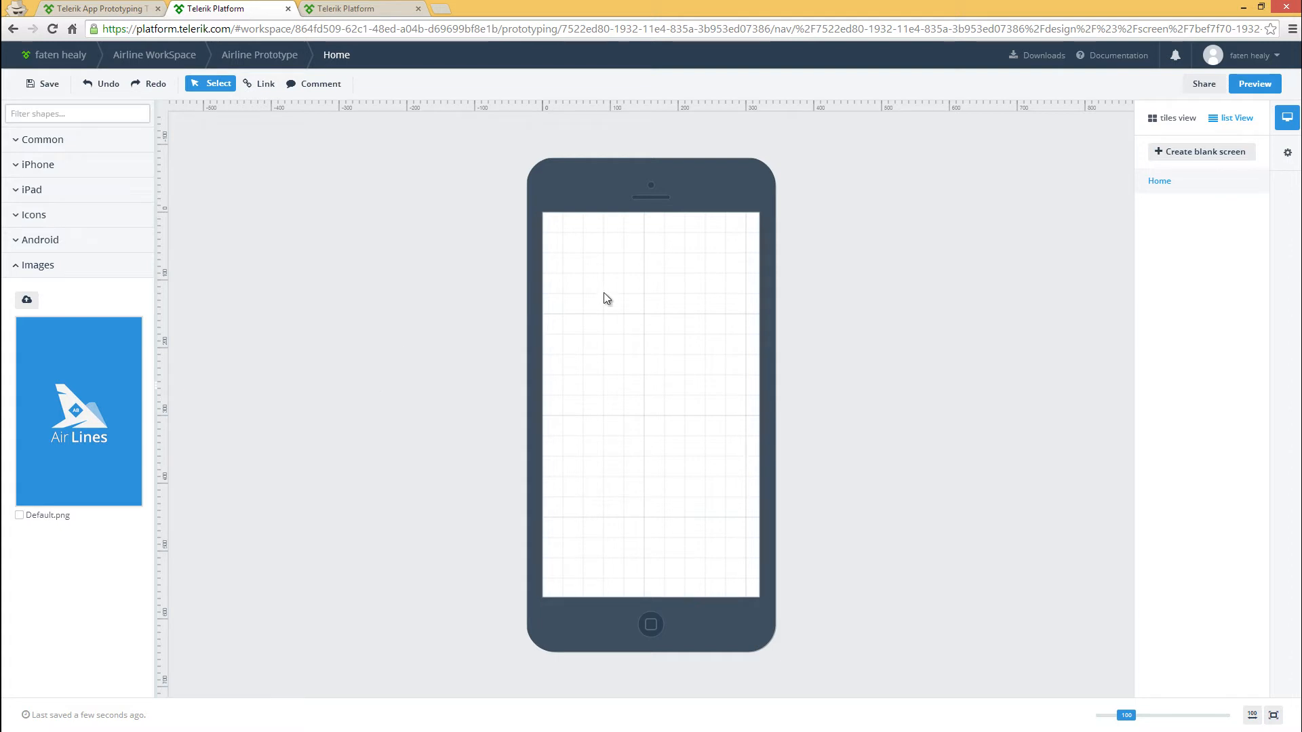
left_click(1287, 152)
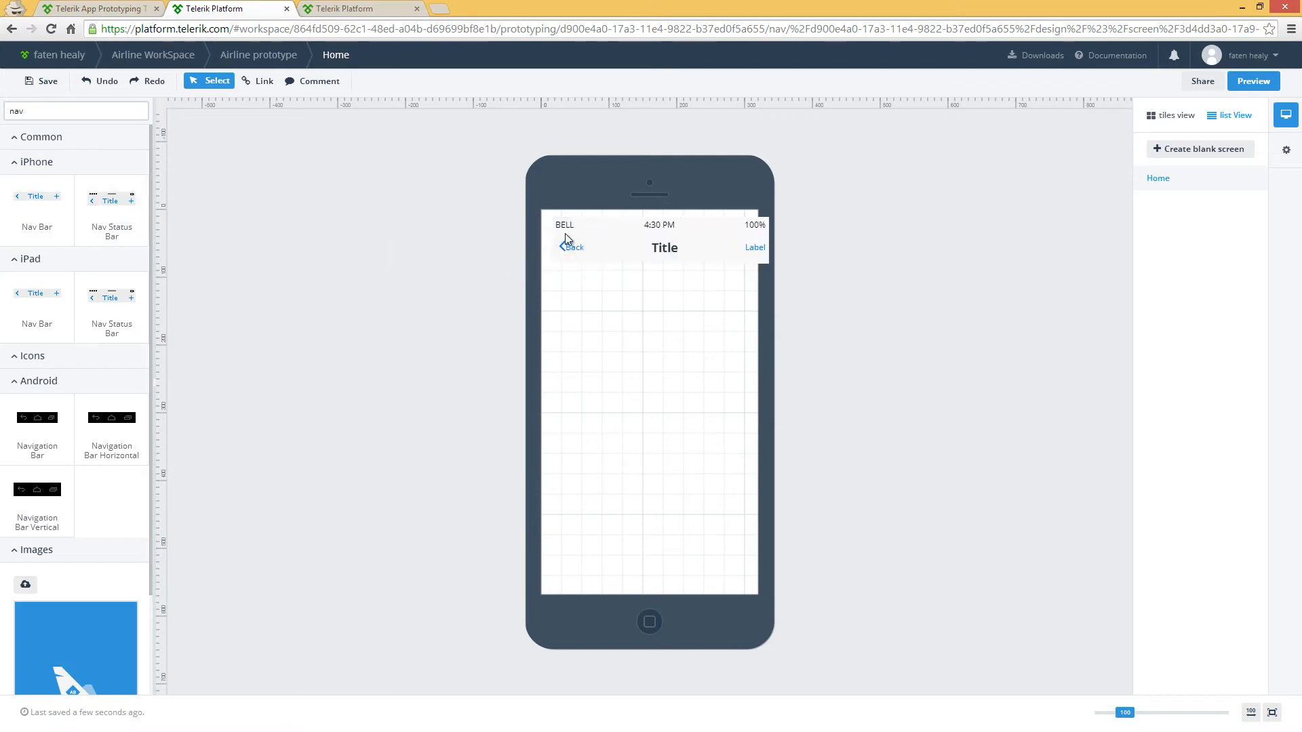
Place the navigation status bar flush with the top edge of the phone screen, setting its offset to 0
left_click_drag(564, 233, 554, 230)
left_click(776, 231)
left_click(815, 328)
key("BackSpace")
key("BackSpace")
type("0")
left_click(915, 575)
left_click(1024, 472)
Change the navigation bar's title to "Home"
left_click(644, 243)
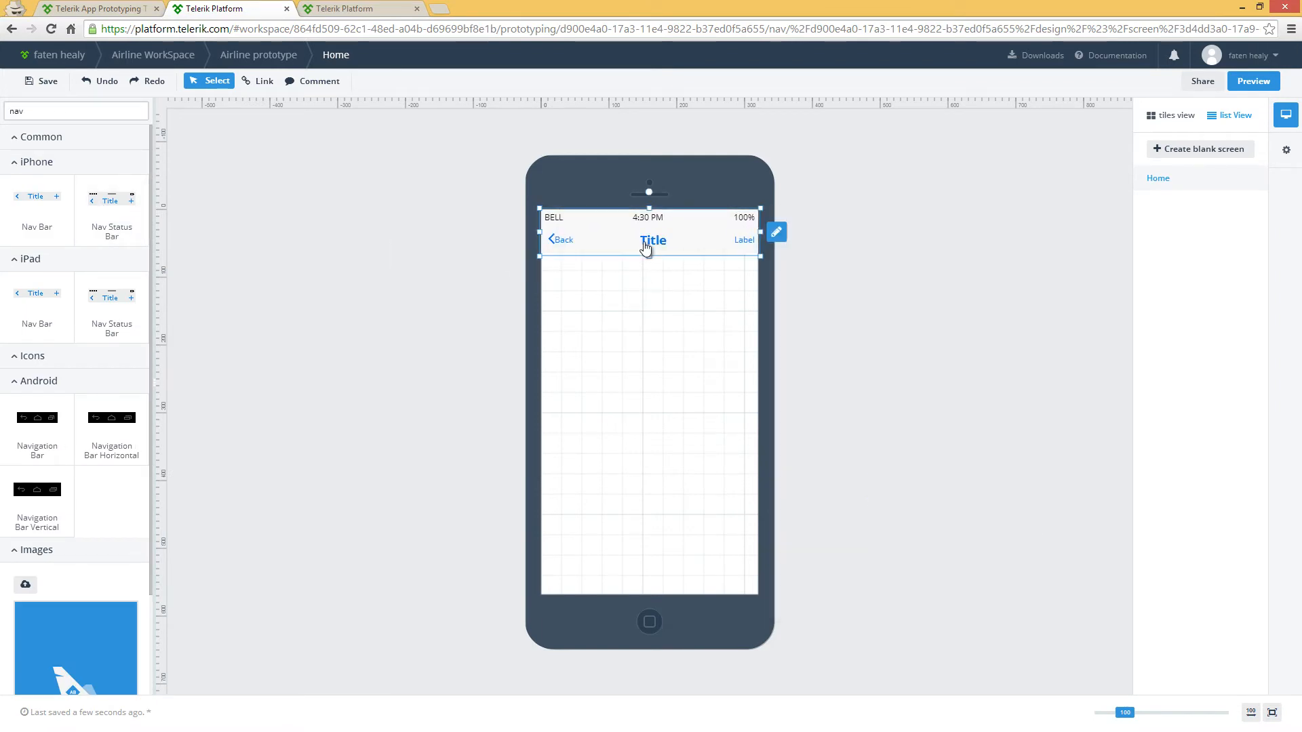
double_click(646, 248)
double_click(694, 222)
type("Home")
left_click(684, 325)
Add the Air Lines image below the navigation bar and fine-tune its vertical position
left_click_drag(77, 640, 603, 290)
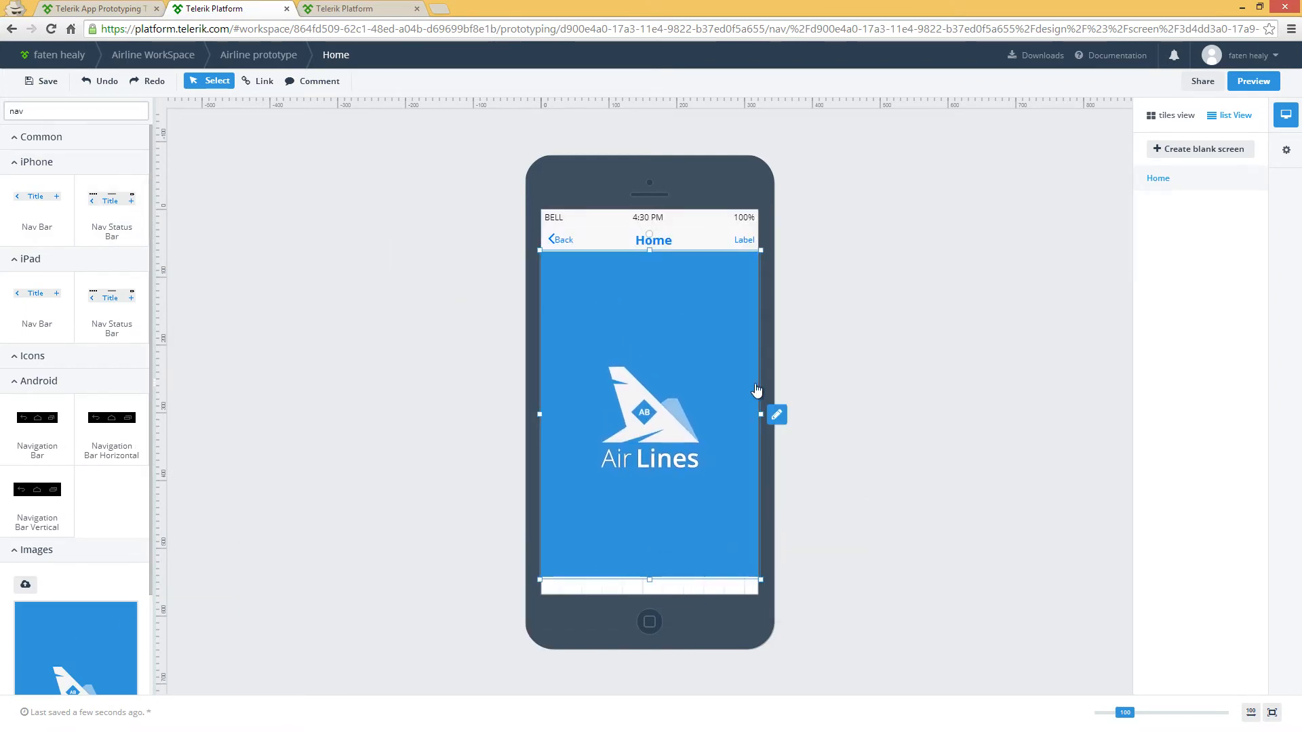
left_click(776, 415)
left_click(817, 370)
key("BackSpace")
type("5")
left_click(613, 345)
Add an iPhone Tab shape along the bottom of the Home screen and set its width to 320
double_click(51, 112)
type("tab")
left_click_drag(42, 222, 569, 611)
left_click(758, 588)
left_click(881, 673)
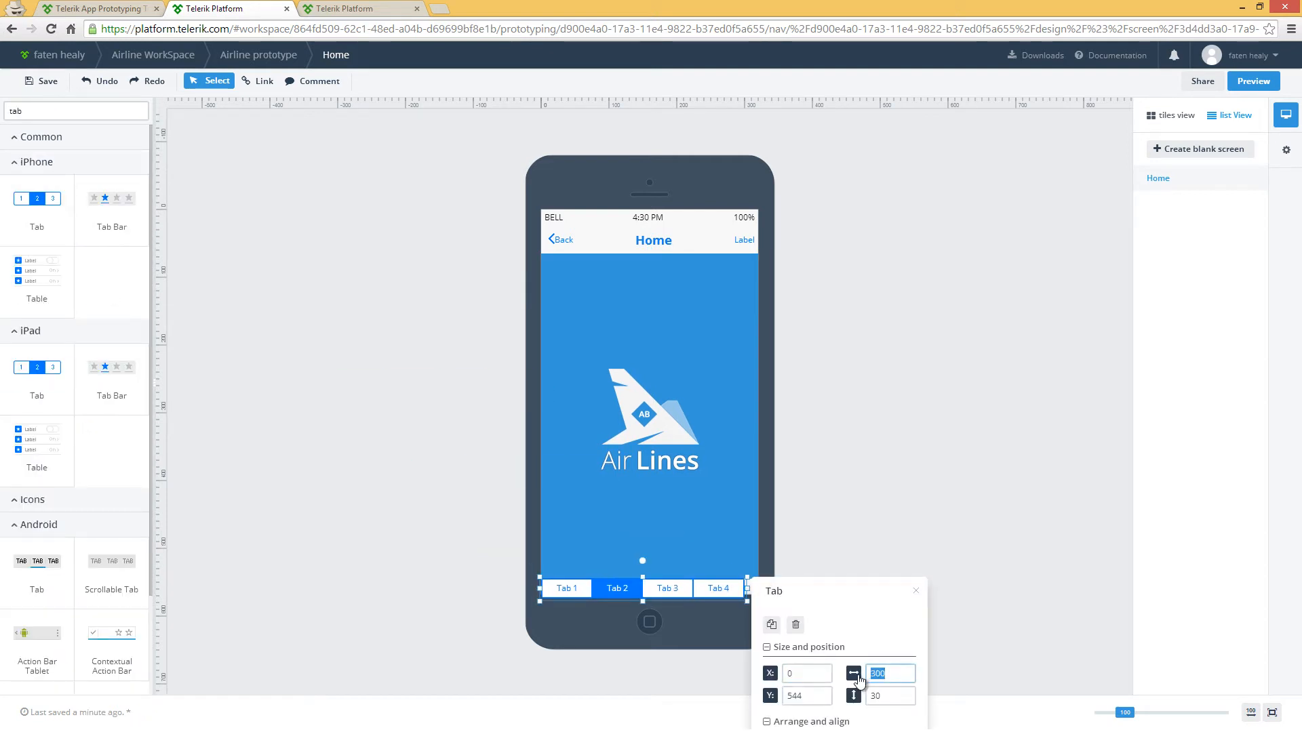
type("320")
left_click(442, 488)
Label the four tabs "Home, My Trips, contact Us, Settings"
double_click(542, 587)
type("Home, M")
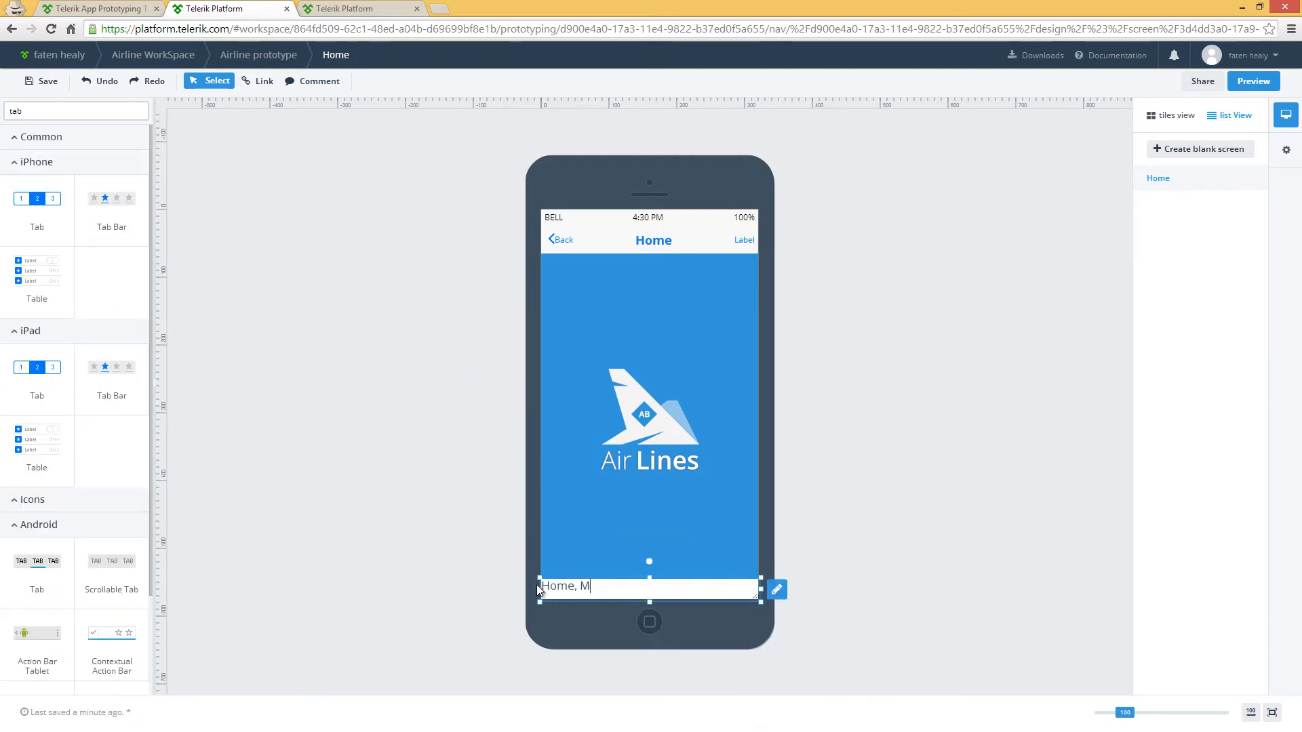
type("y Trips, contact Us, Settings")
left_click(429, 442)
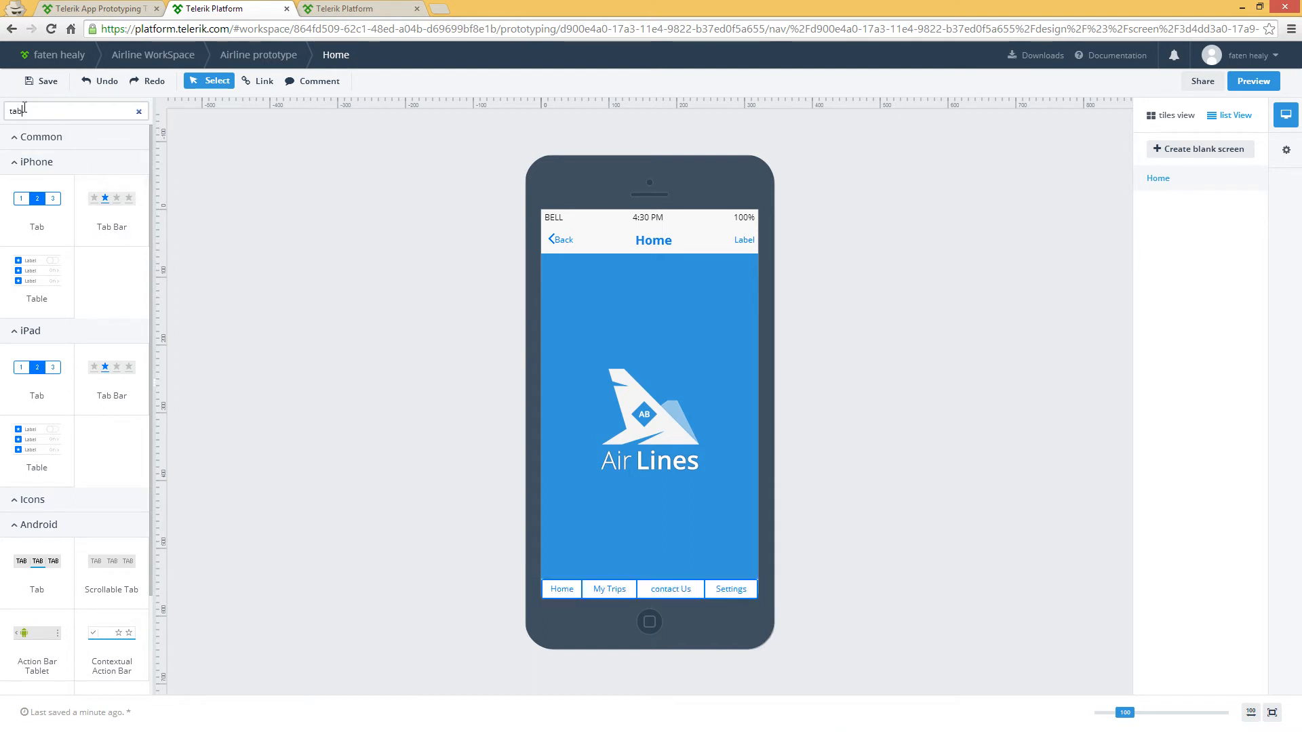
Find the iPhone Label shape and place it on the image above the airline logo
left_click_drag(24, 109, 3, 111)
type("la")
left_click_drag(46, 219, 626, 323)
Give the label a light text color and a 24px font size
left_click(617, 339)
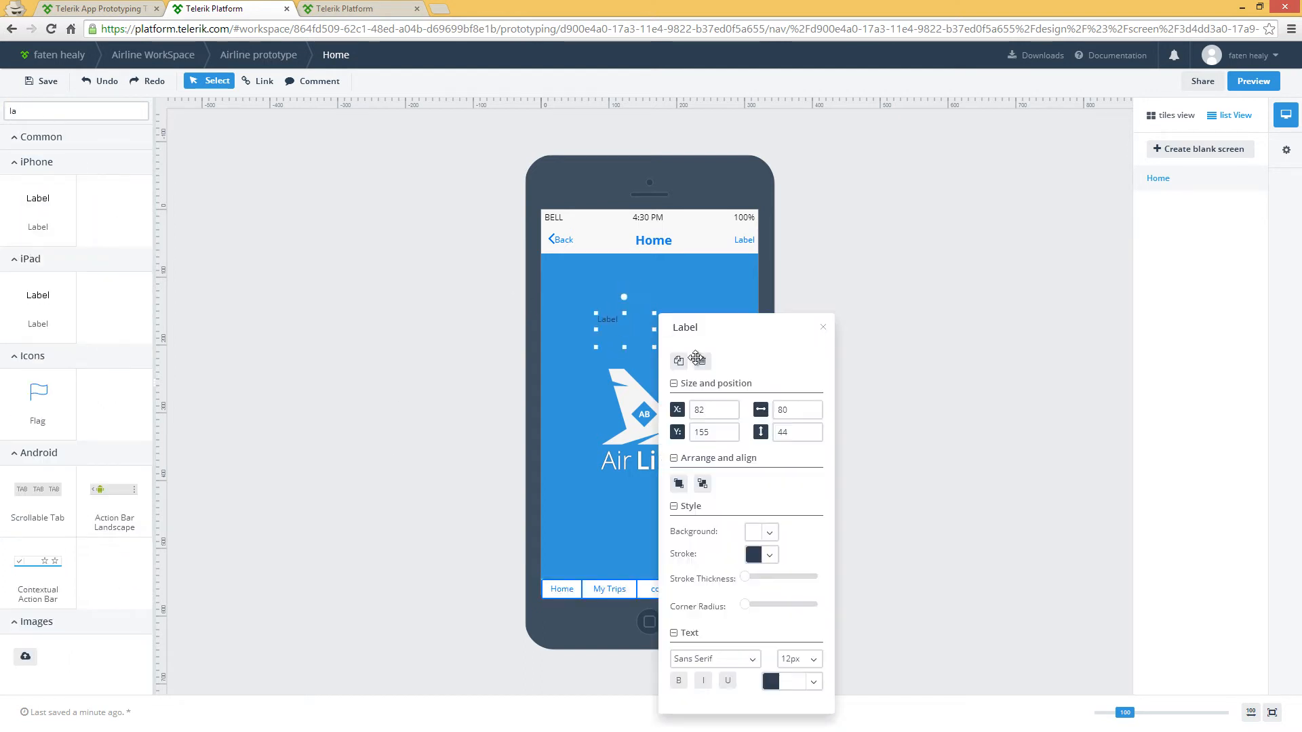
left_click(771, 680)
left_click(813, 661)
left_click_drag(818, 565, 818, 604)
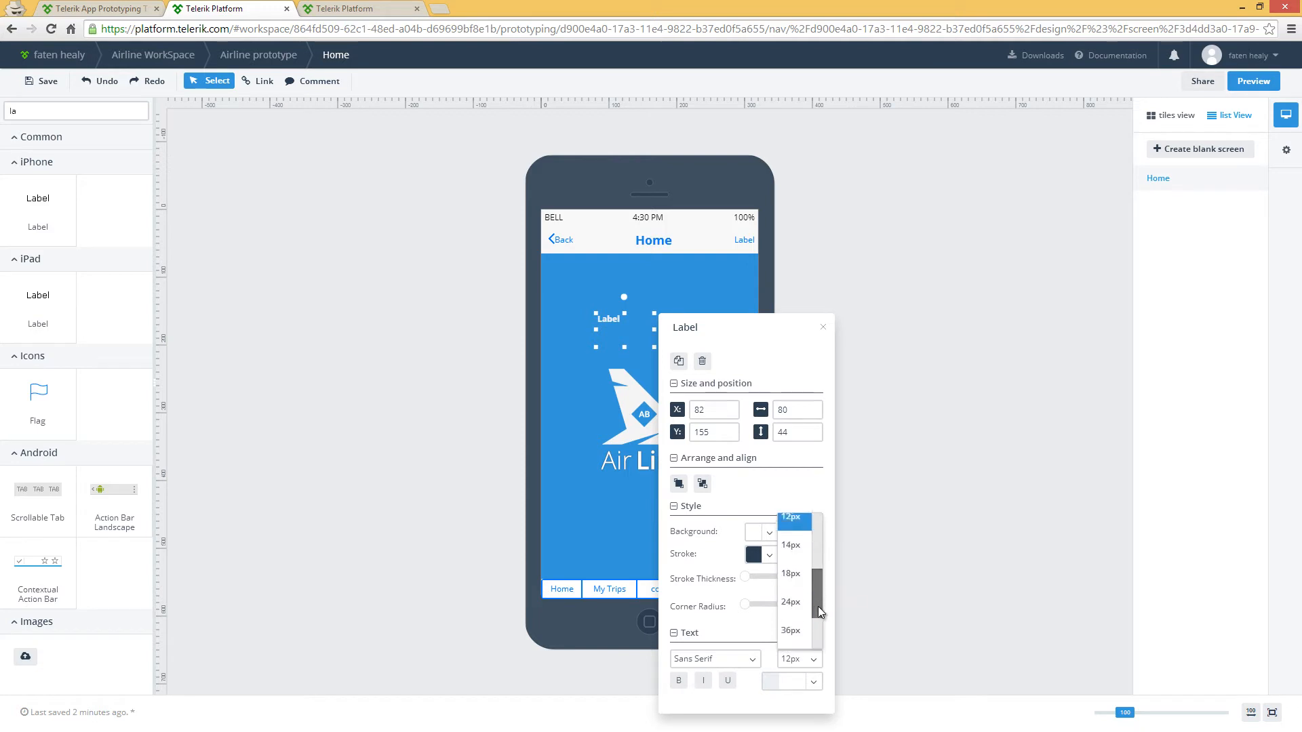
left_click(794, 603)
Set the label's X position to 80 and its width to 140
left_click(716, 410)
key("BackSpace")
type("0")
left_click(793, 411)
key("BackSpace")
key("BackSpace")
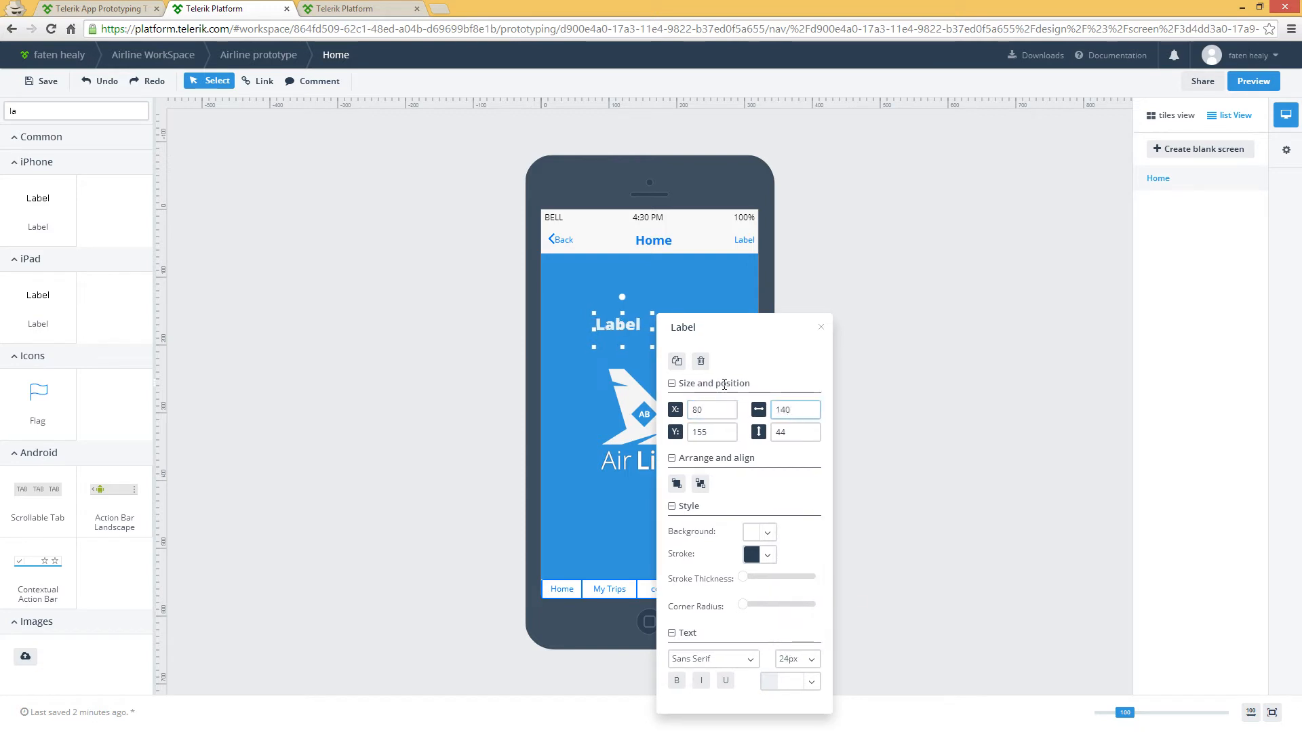
Change the label's text to "Welcome" and save the Home screen
double_click(613, 327)
left_click_drag(629, 326, 588, 329)
type("Welcome")
left_click(585, 368)
left_click(43, 81)
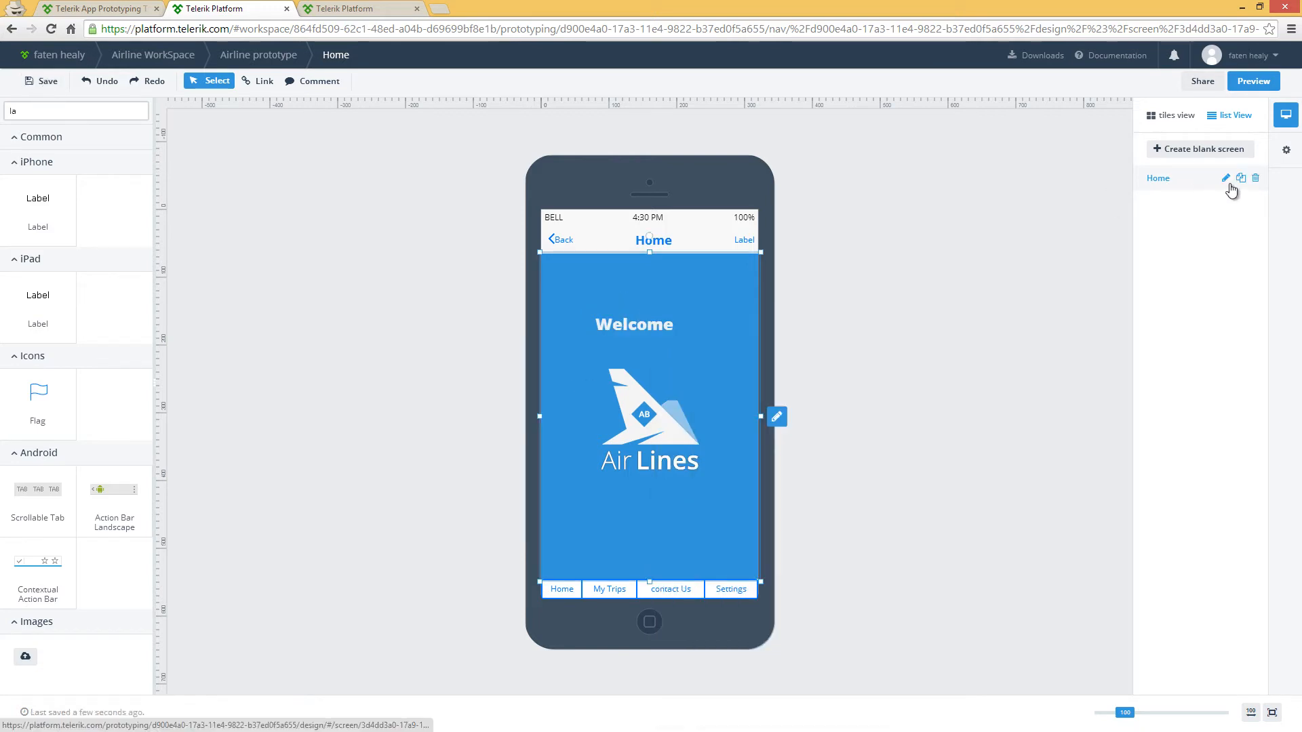
Duplicate the Home screen and rename the copy "Contact Us"
left_click(1240, 178)
left_click(1225, 203)
type("Contact Us")
left_click(1246, 203)
Change the navigation bar title on the copied screen to "Contact Us"
double_click(701, 218)
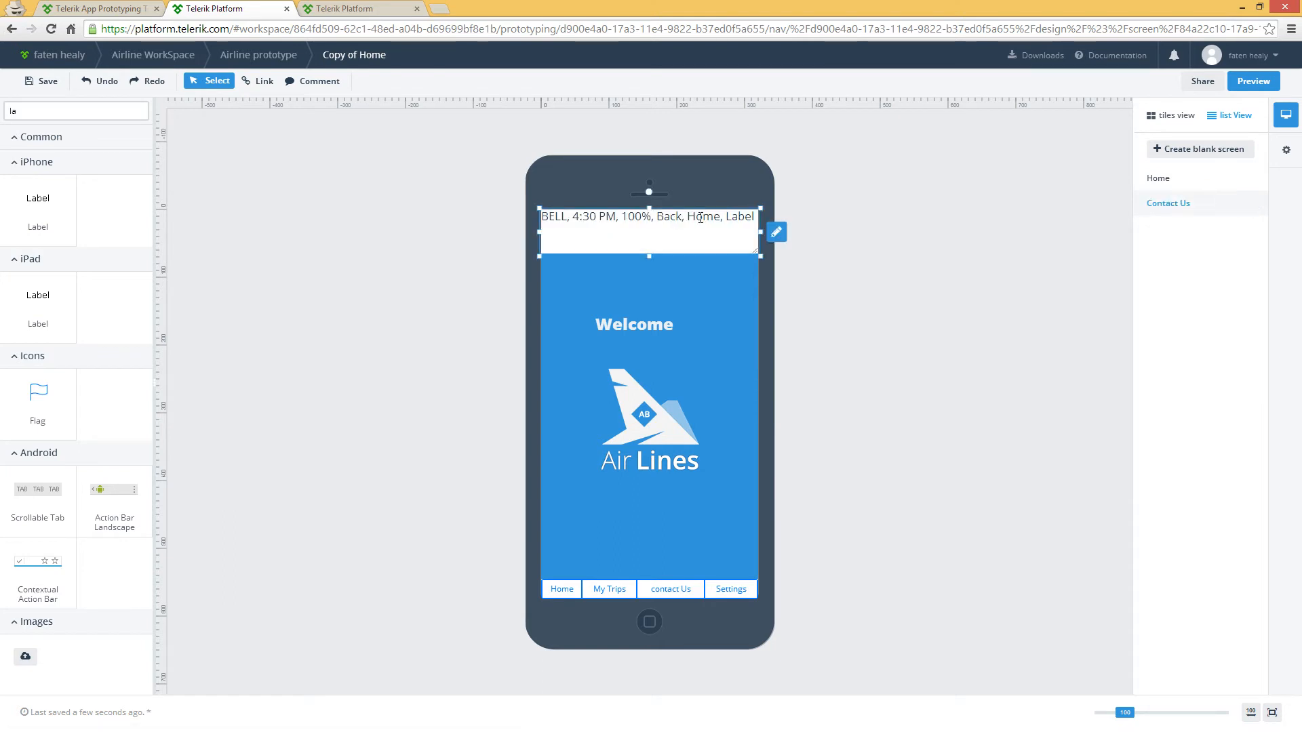
double_click(700, 218)
type("Contact Us")
Replace the "Welcome" label text on the Contact Us screen with the sales e-mail address
left_click(625, 330)
double_click(663, 329)
left_click_drag(653, 325, 593, 322)
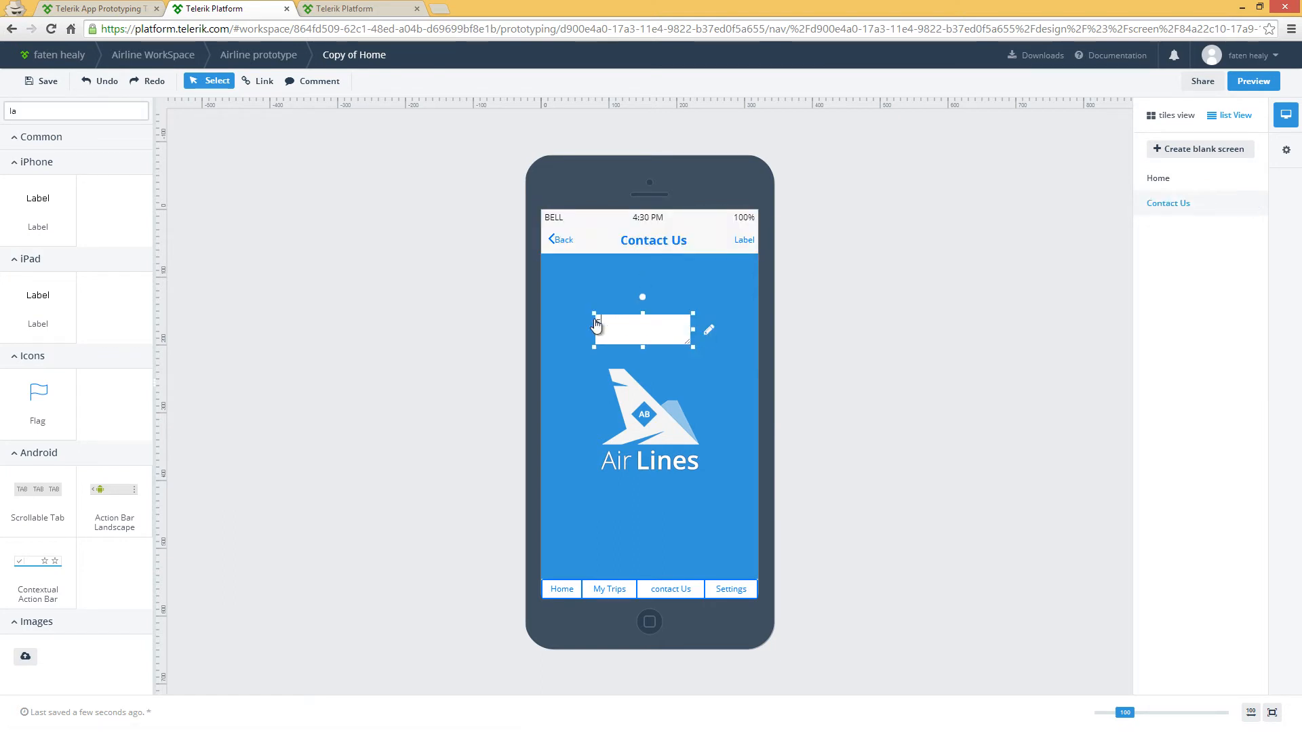
Set the e-mail label's X position to 0, widen it to fit the full address, and save the screen
left_click(708, 330)
left_click(753, 408)
key("BackSpace")
key("BackSpace")
type("0")
left_click_drag(847, 413, 756, 407)
type("3")
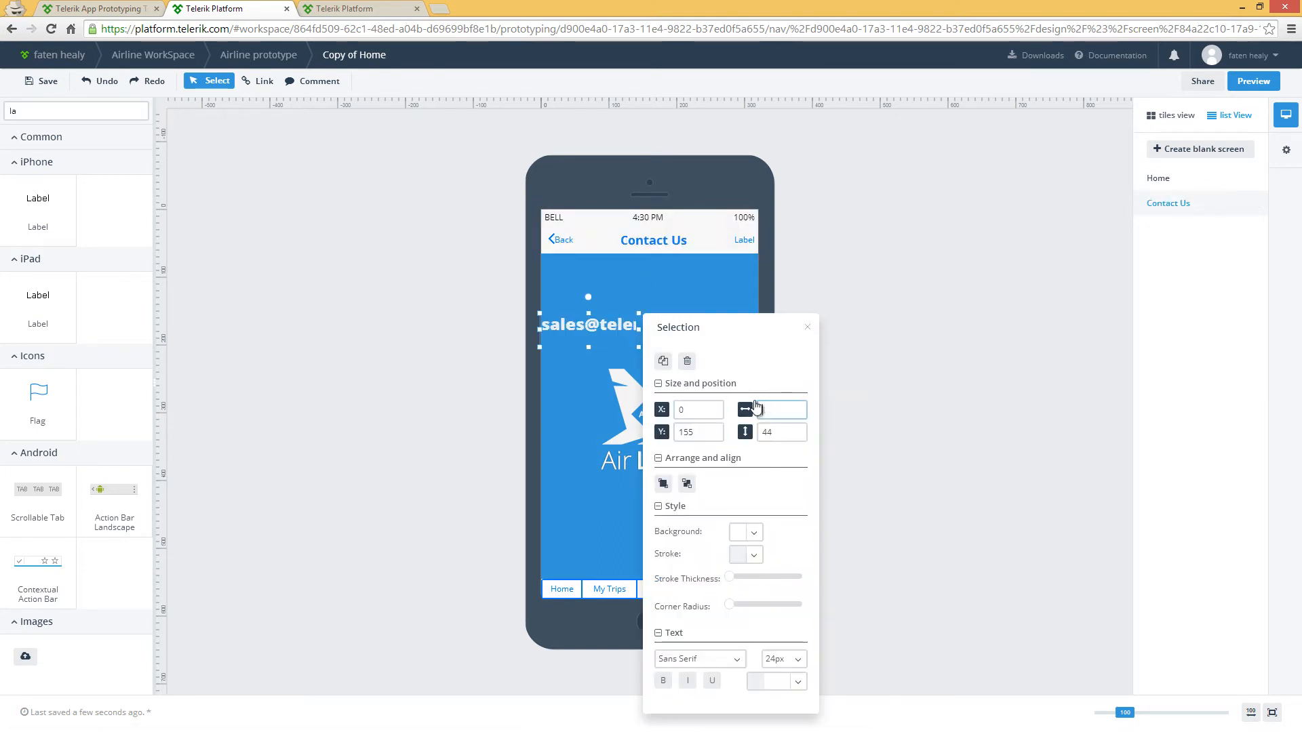
left_click(891, 407)
left_click(41, 81)
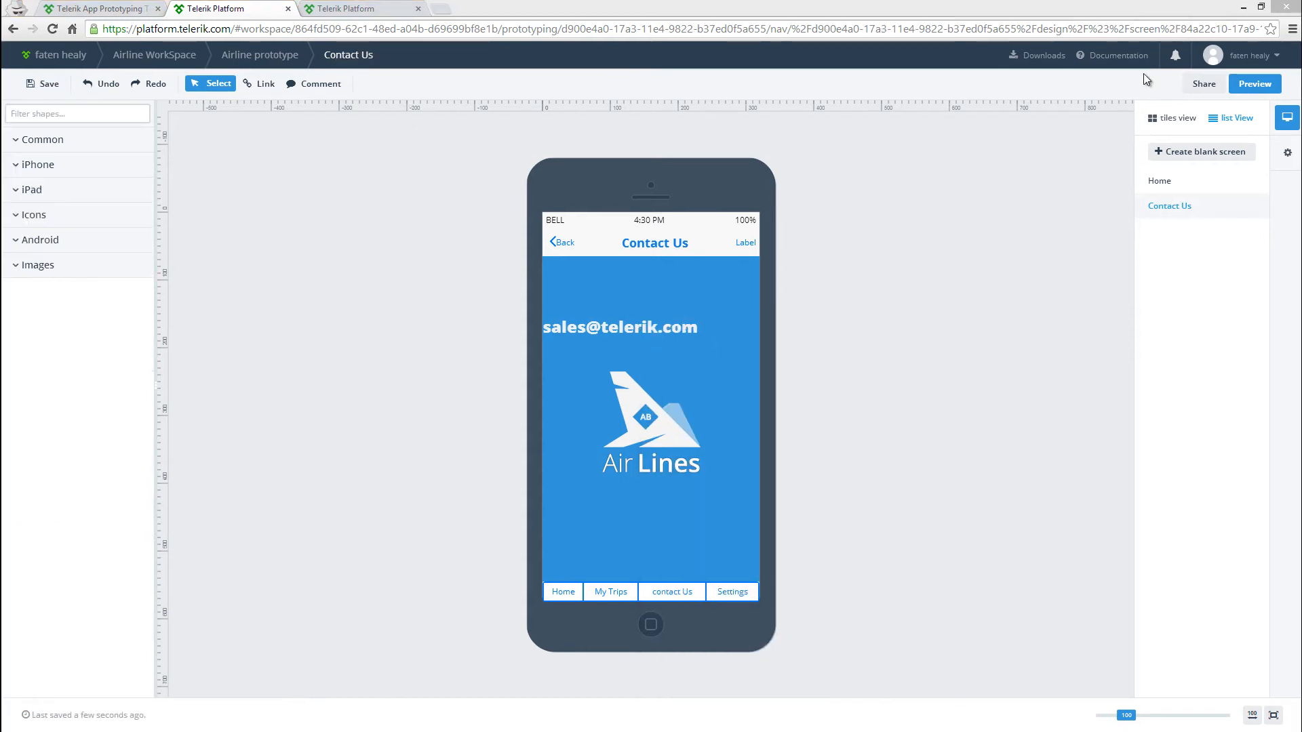
Link the contact Us tab on the Home screen to the Contact Us screen
left_click(1158, 181)
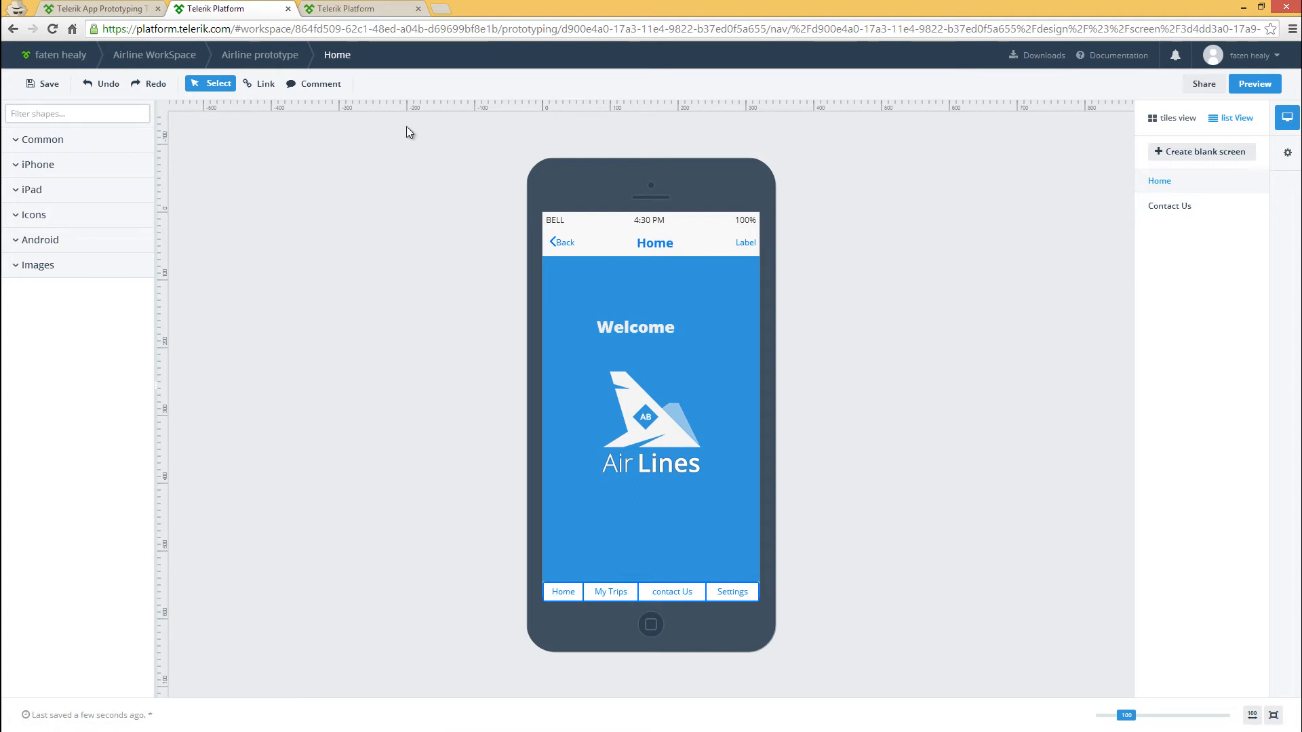
left_click(257, 83)
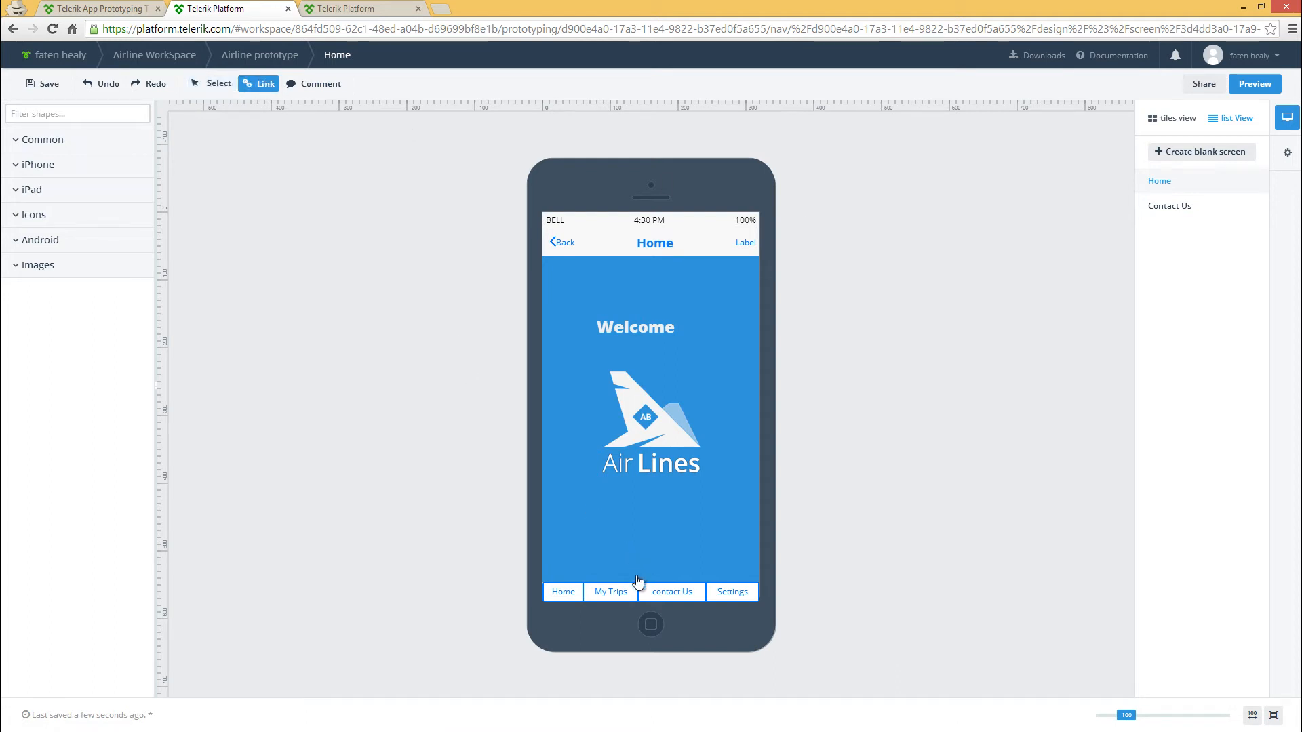
left_click(698, 592)
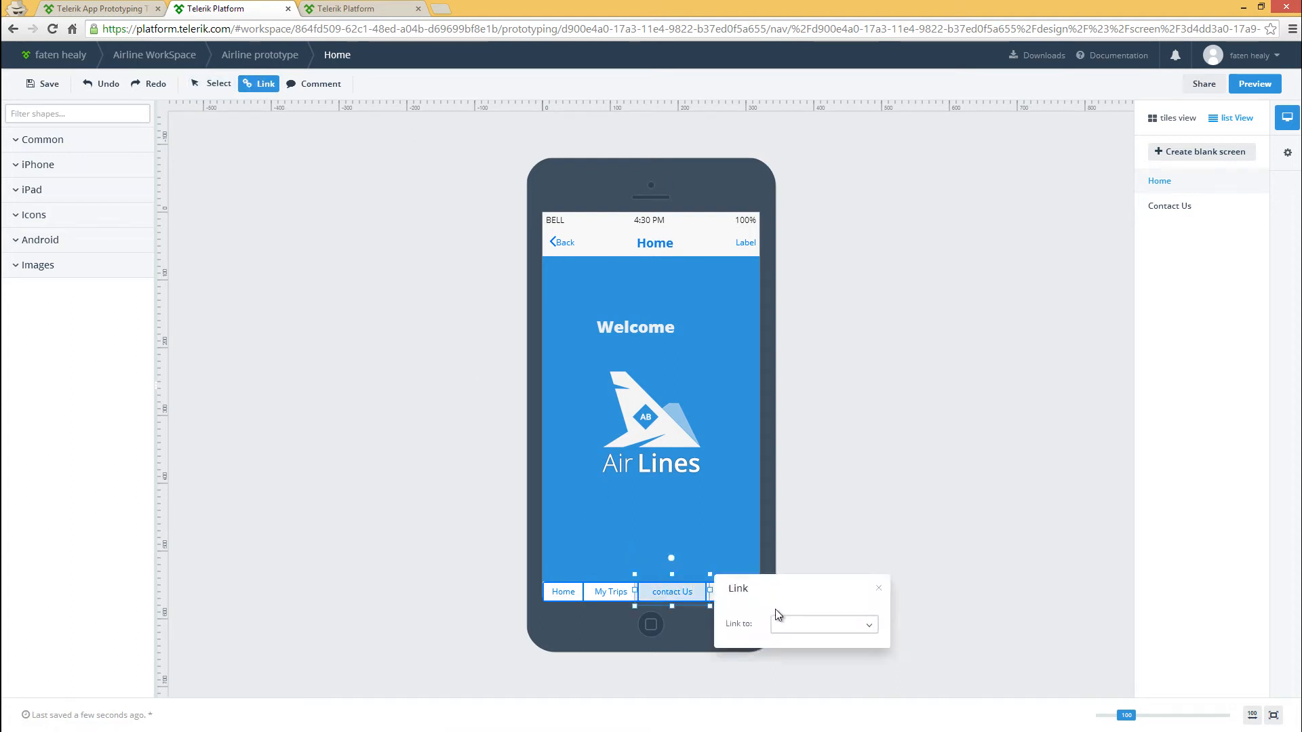
left_click(785, 627)
left_click(791, 704)
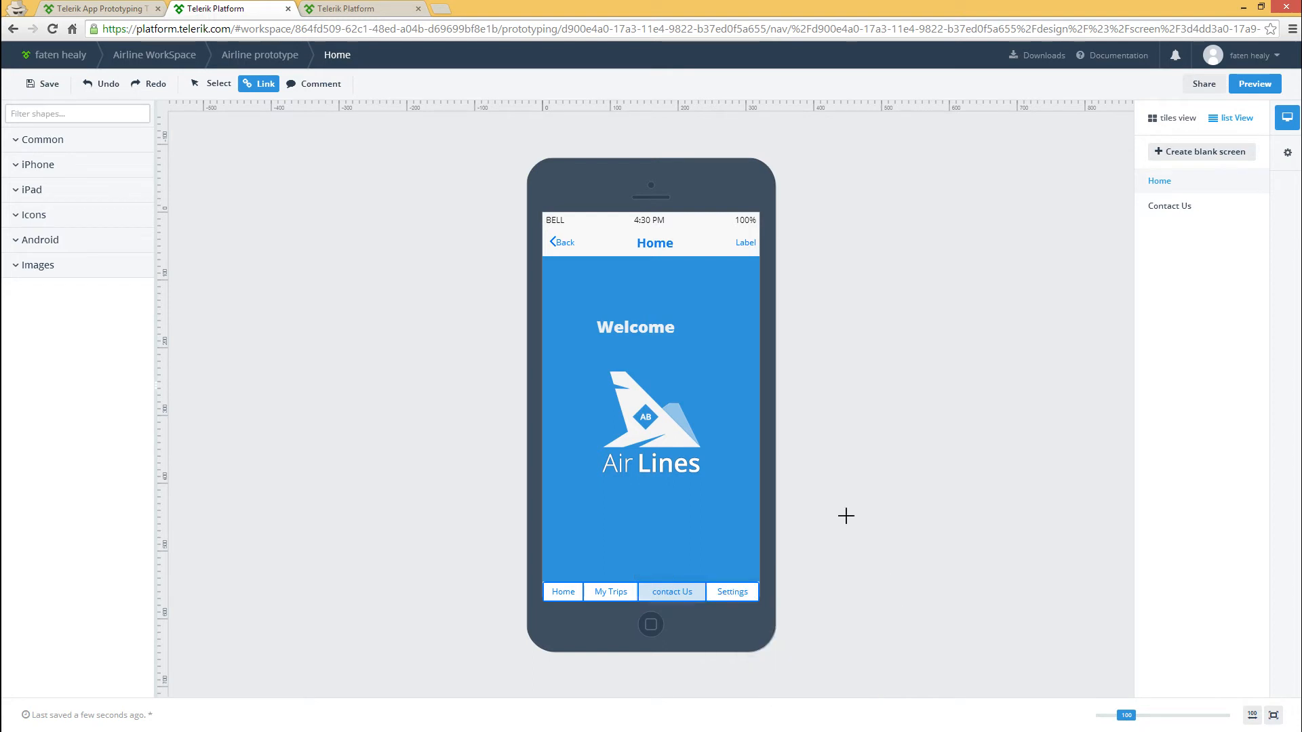
Link the Back button on the Contact Us screen to the Home screen
left_click(1161, 207)
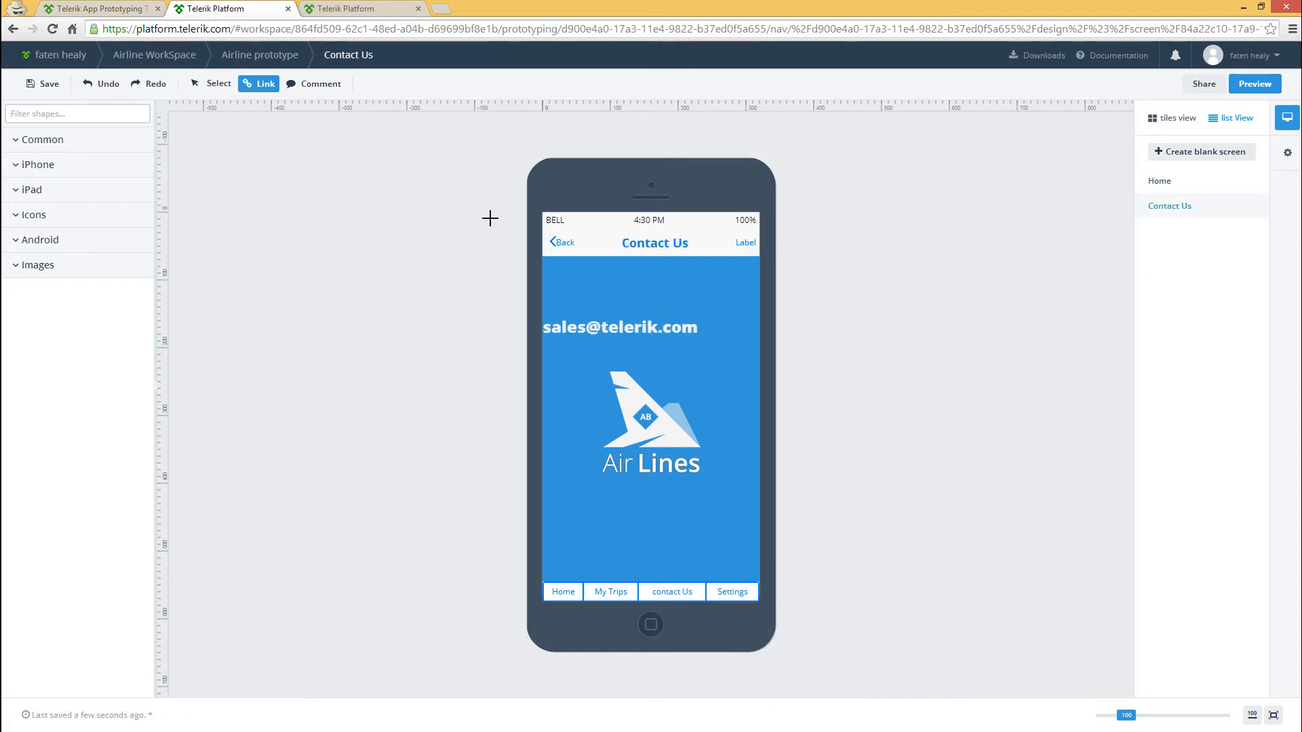
left_click(591, 242)
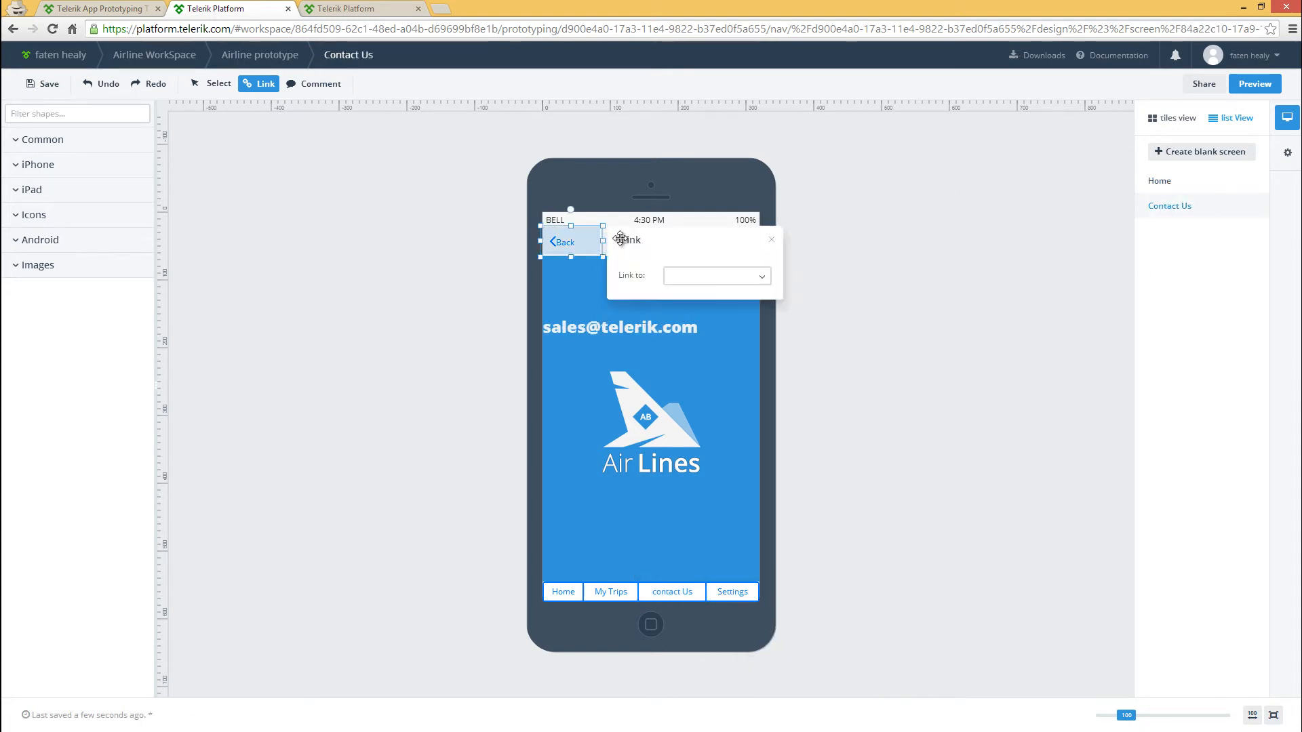
left_click(683, 277)
left_click(678, 326)
Link the Home tab on the Contact Us screen to the Home screen and save the screen
left_click(574, 595)
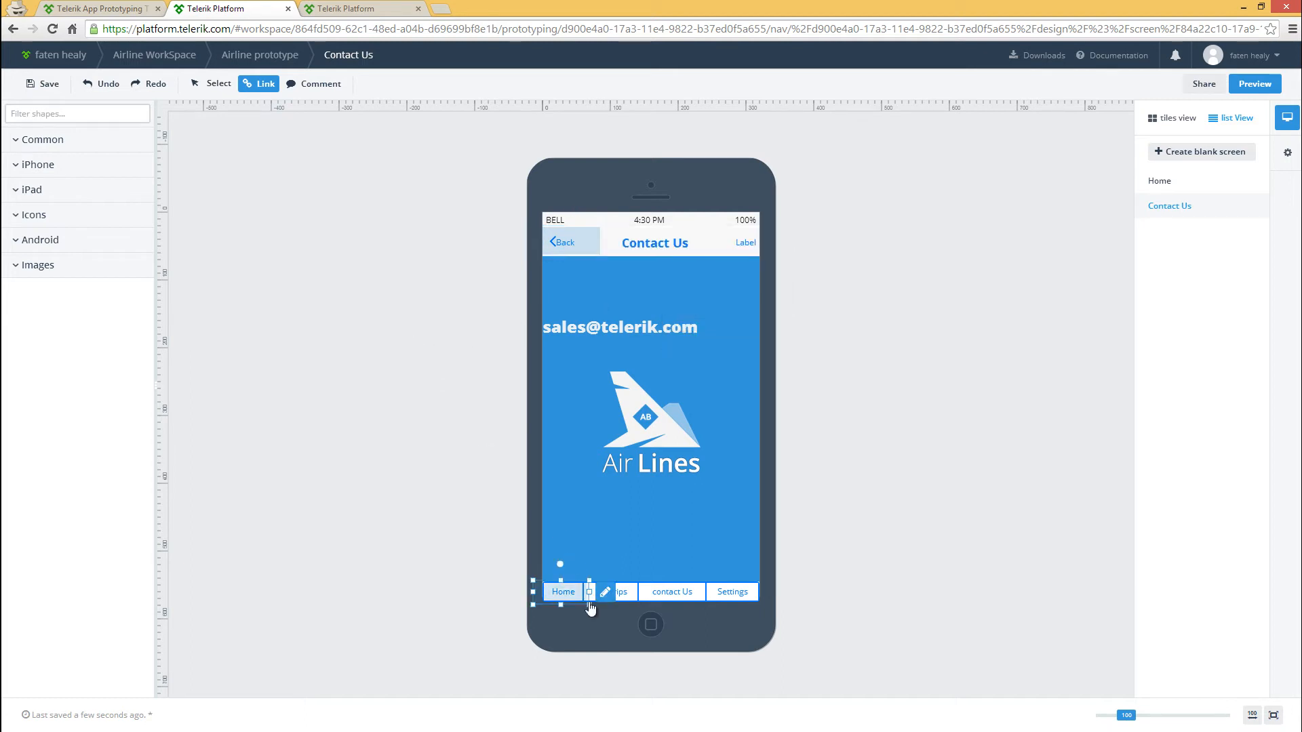
left_click(605, 592)
left_click(678, 632)
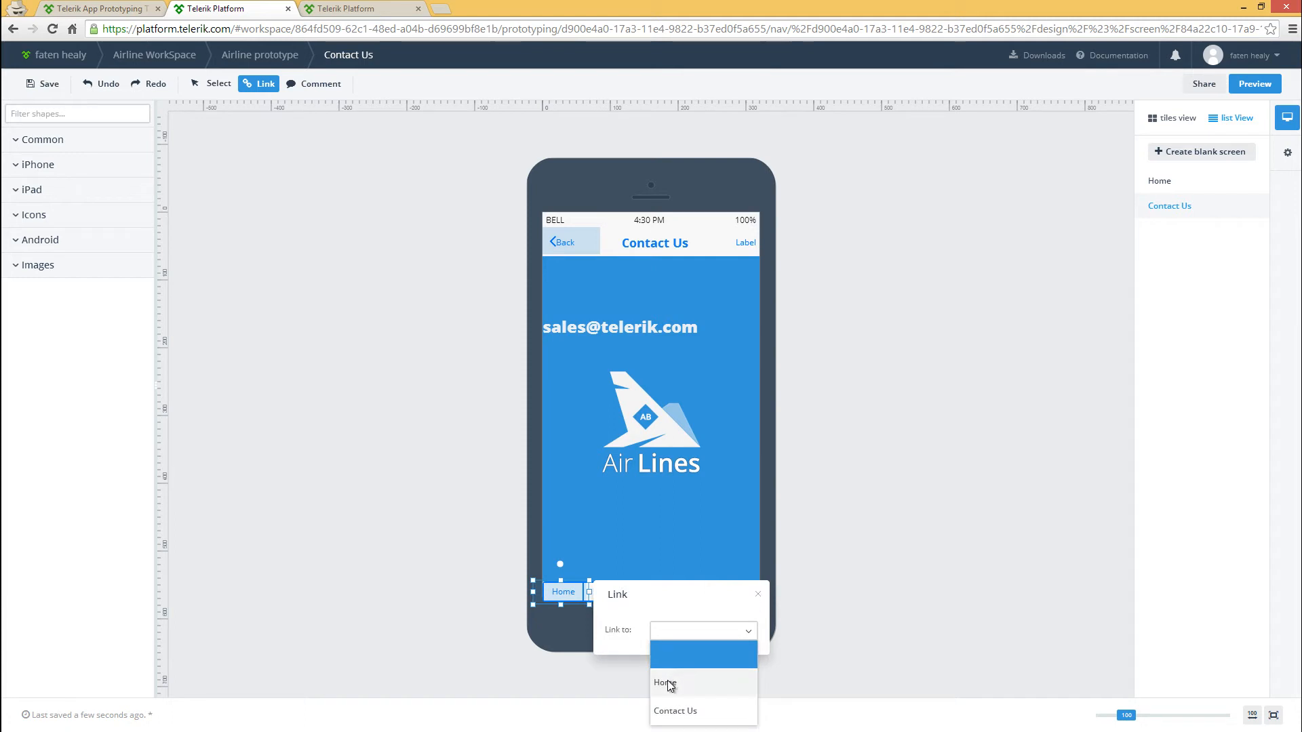
left_click(667, 682)
left_click(398, 526)
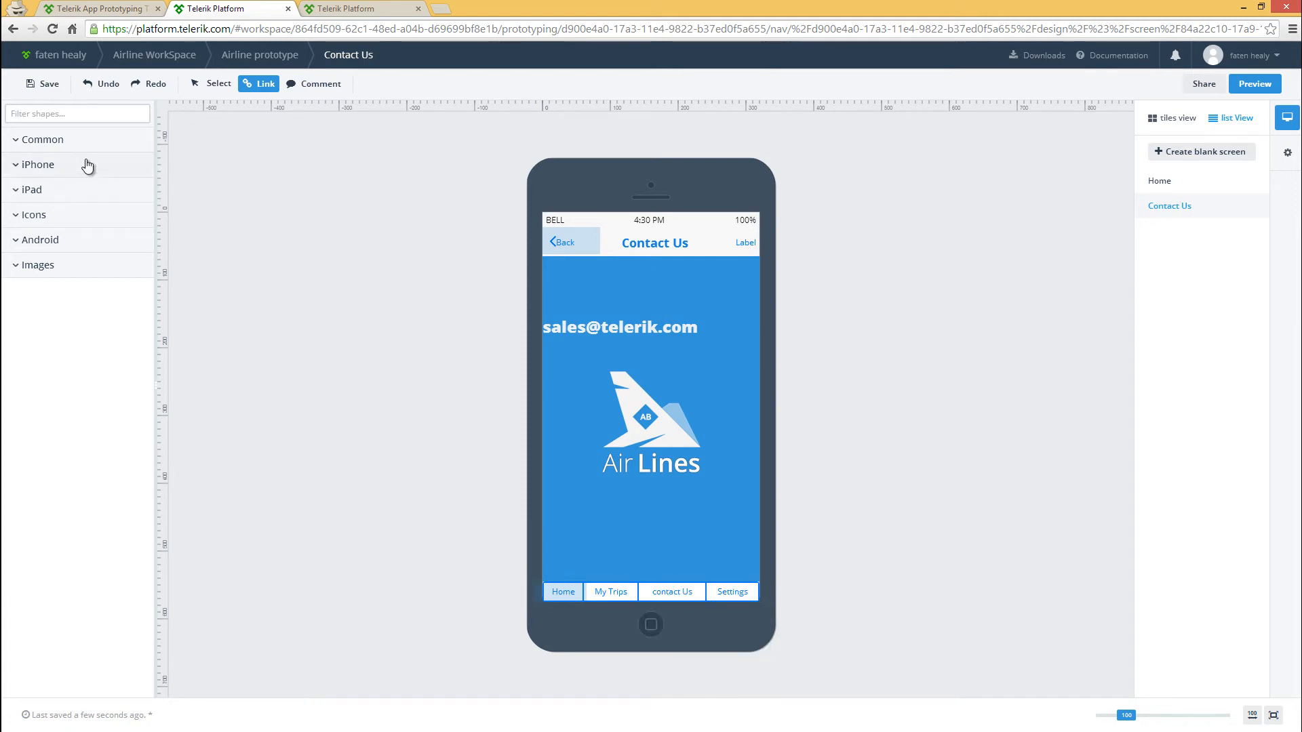
left_click(42, 87)
Preview the prototype, test its Home, contact Us and Back links, and view the sharing options
left_click(1254, 84)
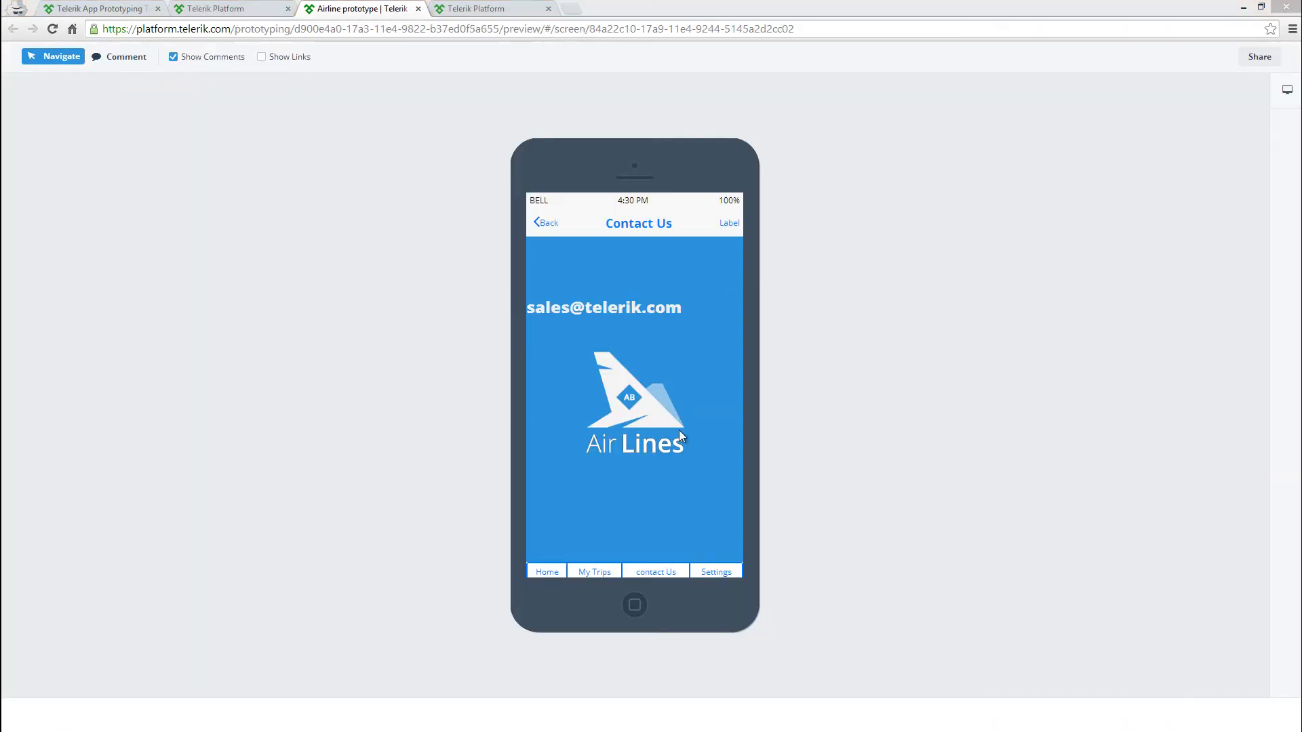
left_click(540, 571)
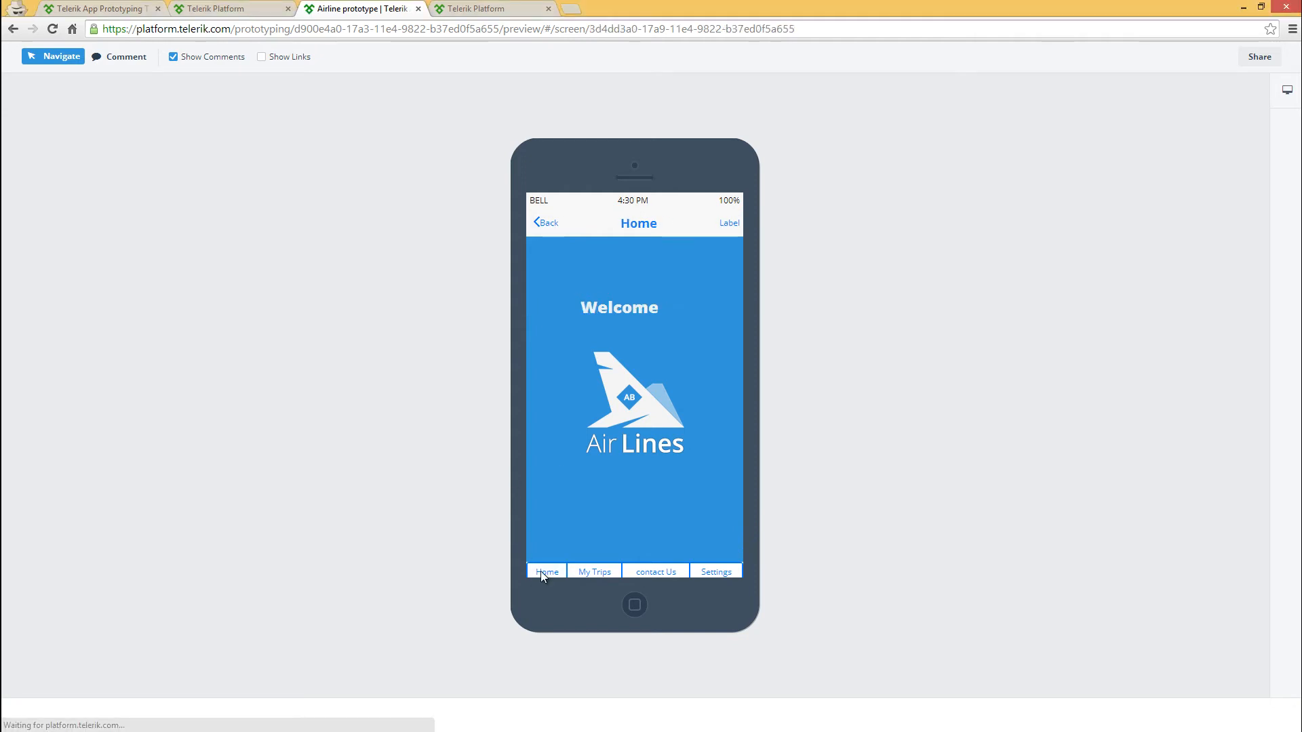
left_click(657, 573)
left_click(540, 222)
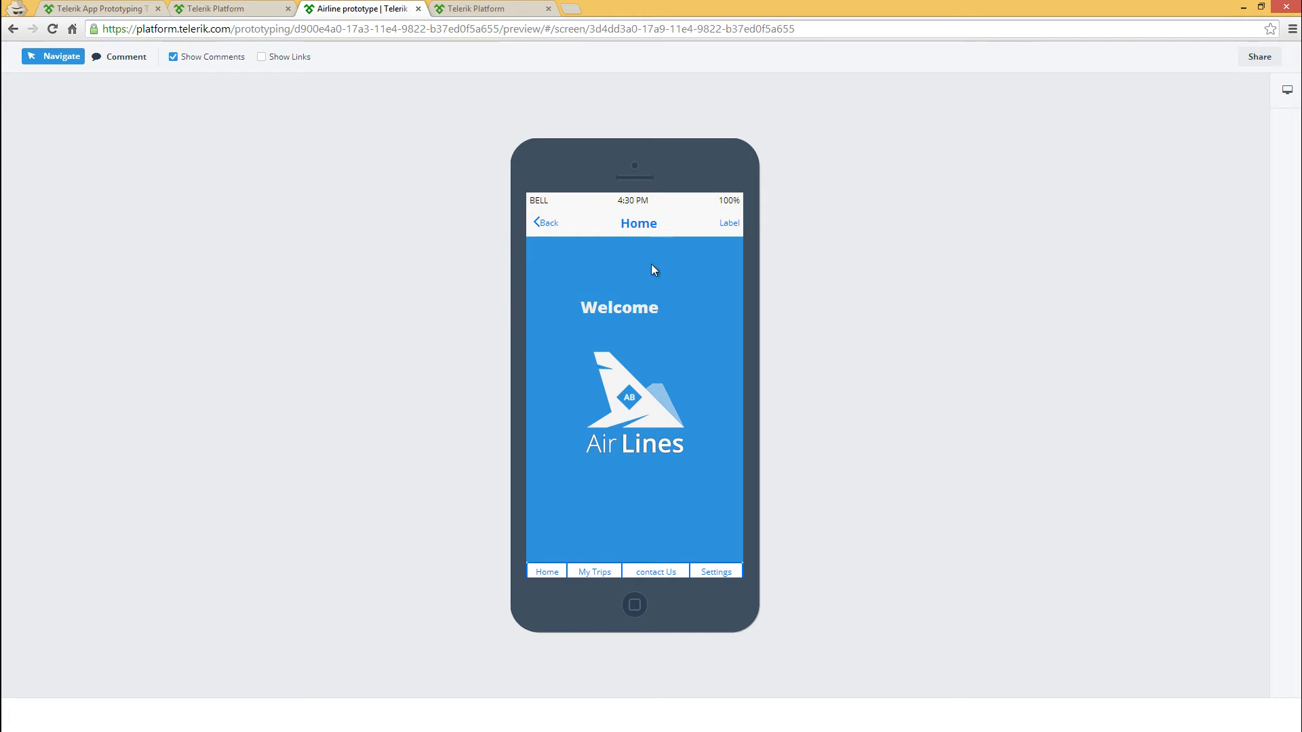
left_click(1255, 58)
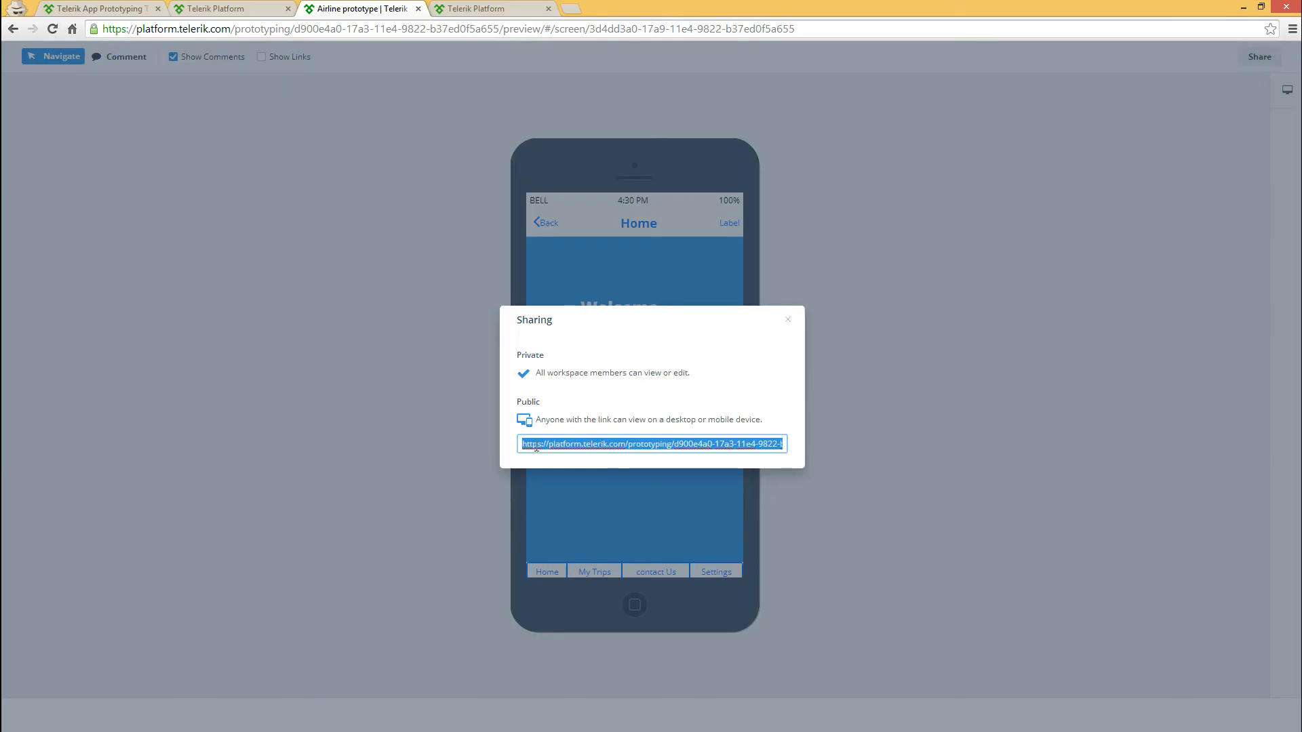
left_click(787, 321)
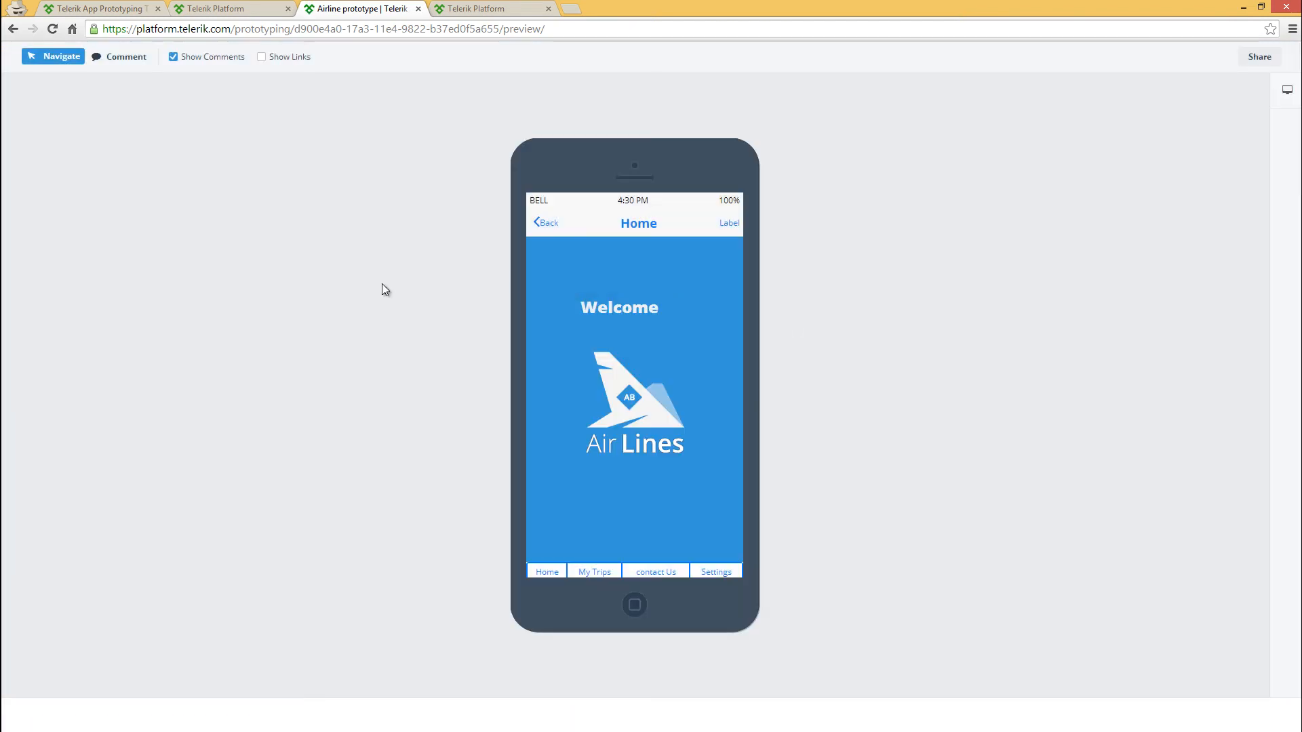
Post the comment "Approved" beside the airline logo on the previewed Home screen and open it
left_click(116, 58)
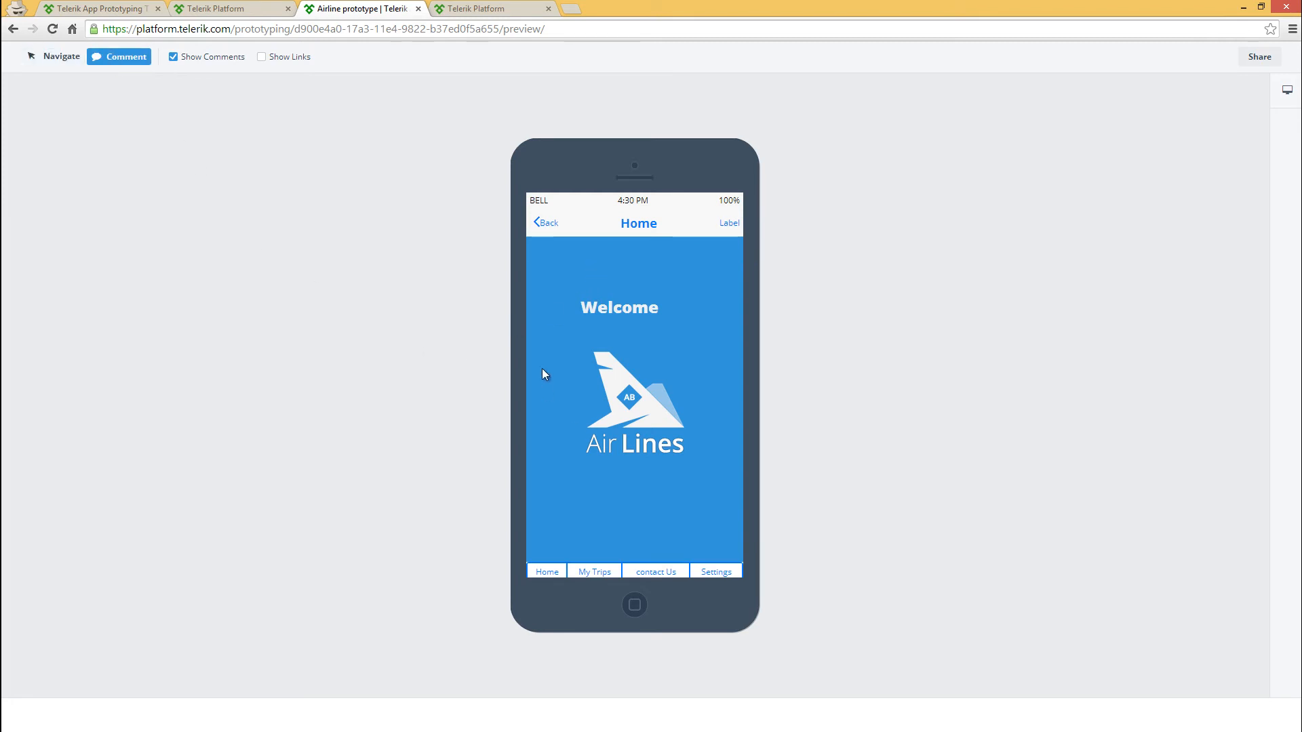
left_click(550, 387)
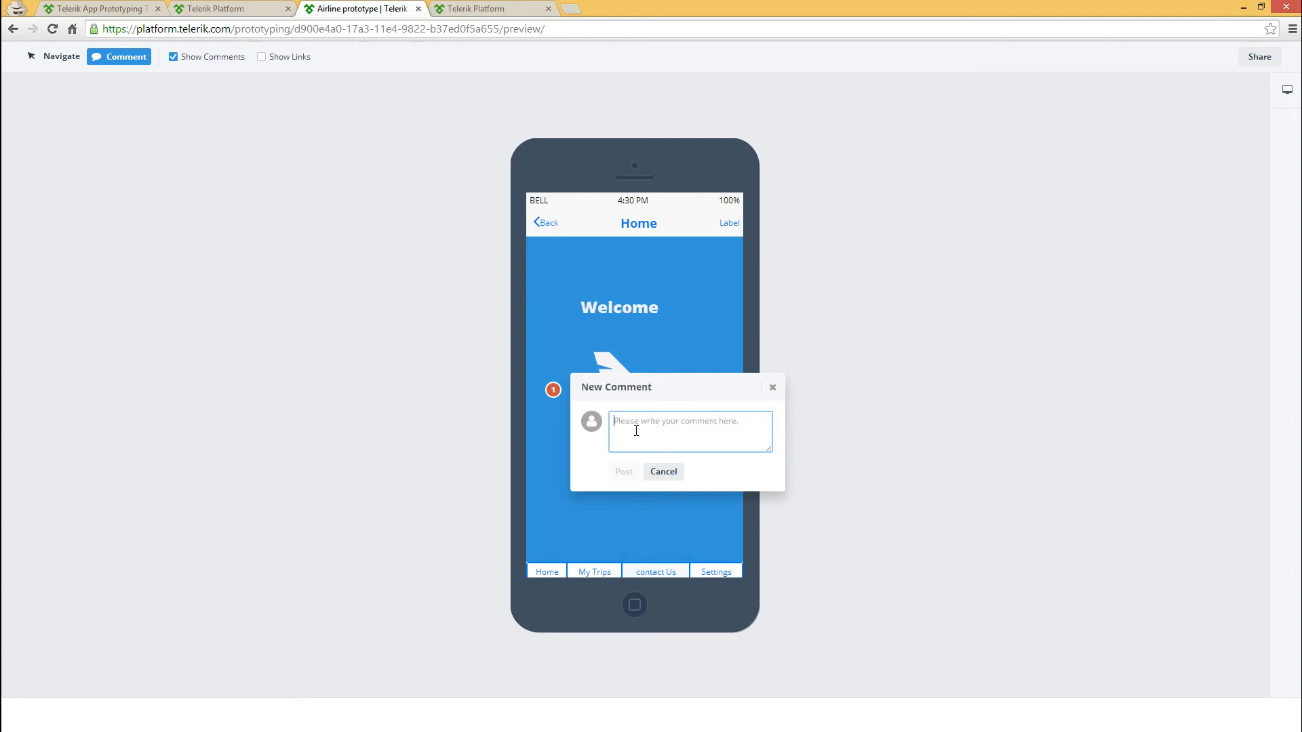
type("Ar")
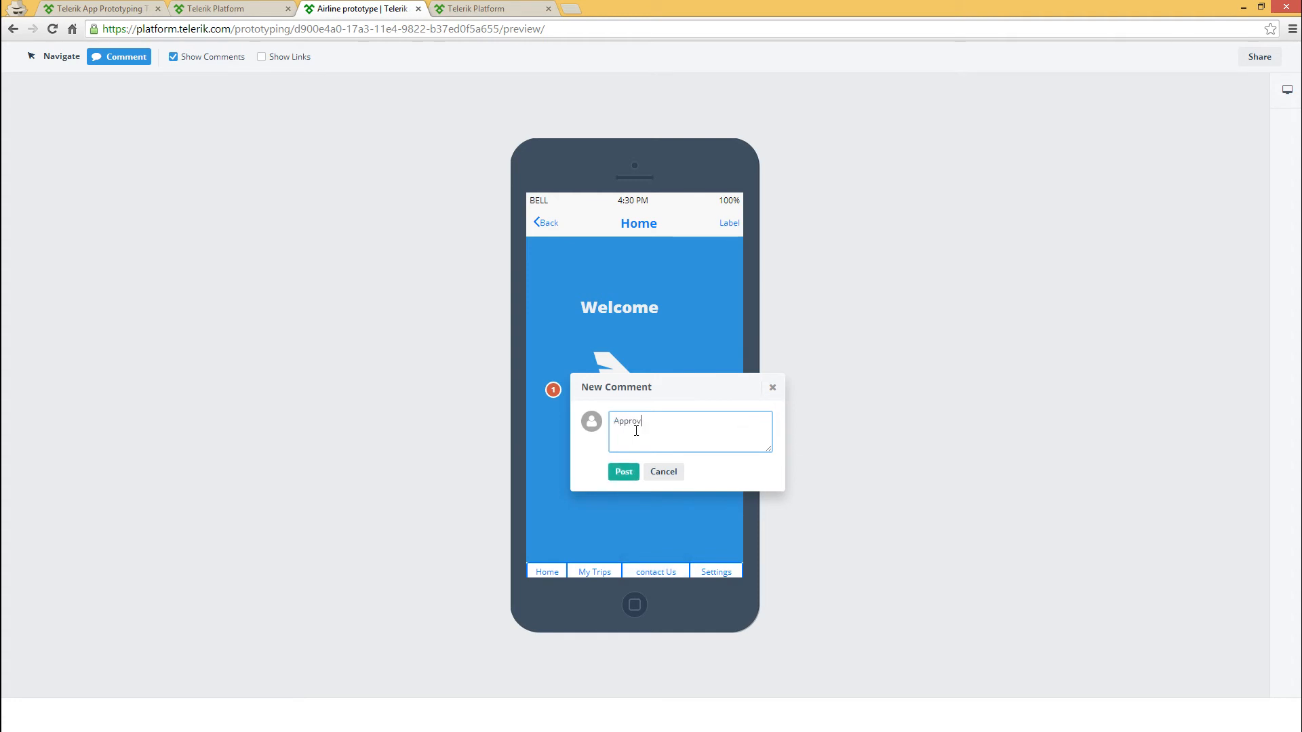
left_click(624, 473)
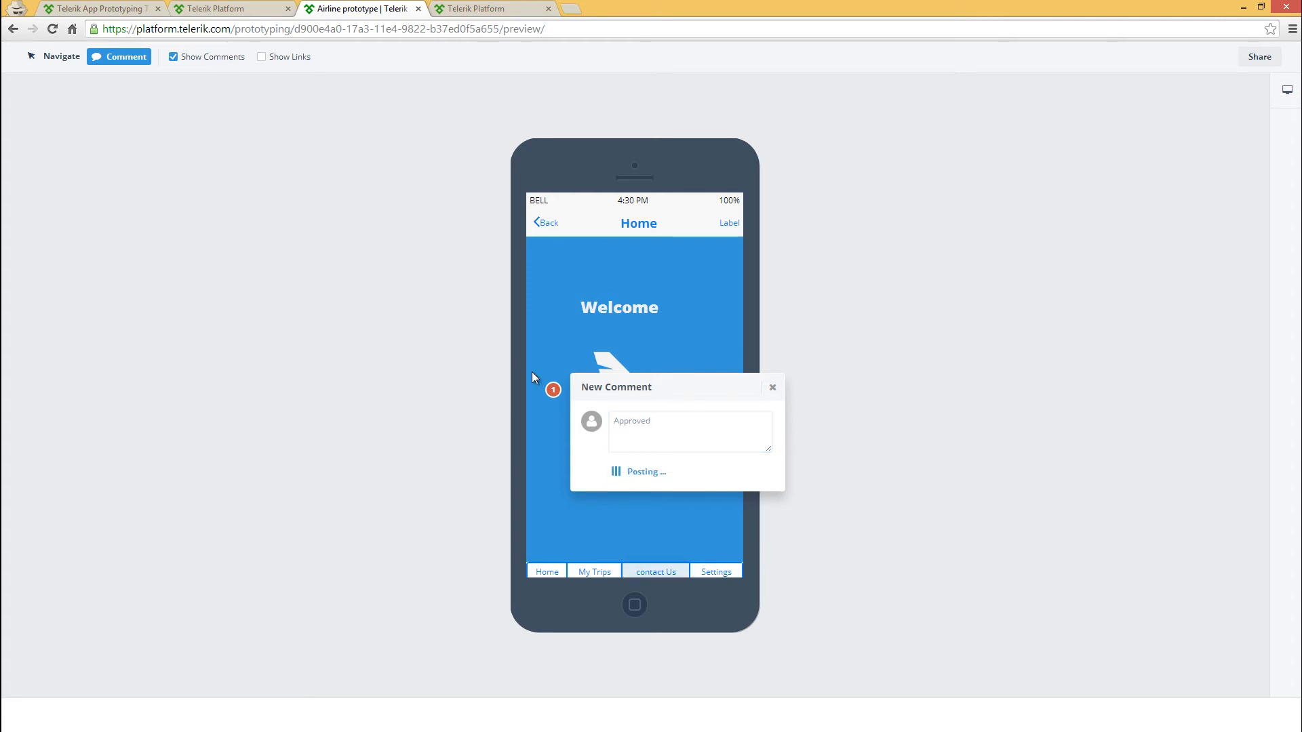
left_click(553, 394)
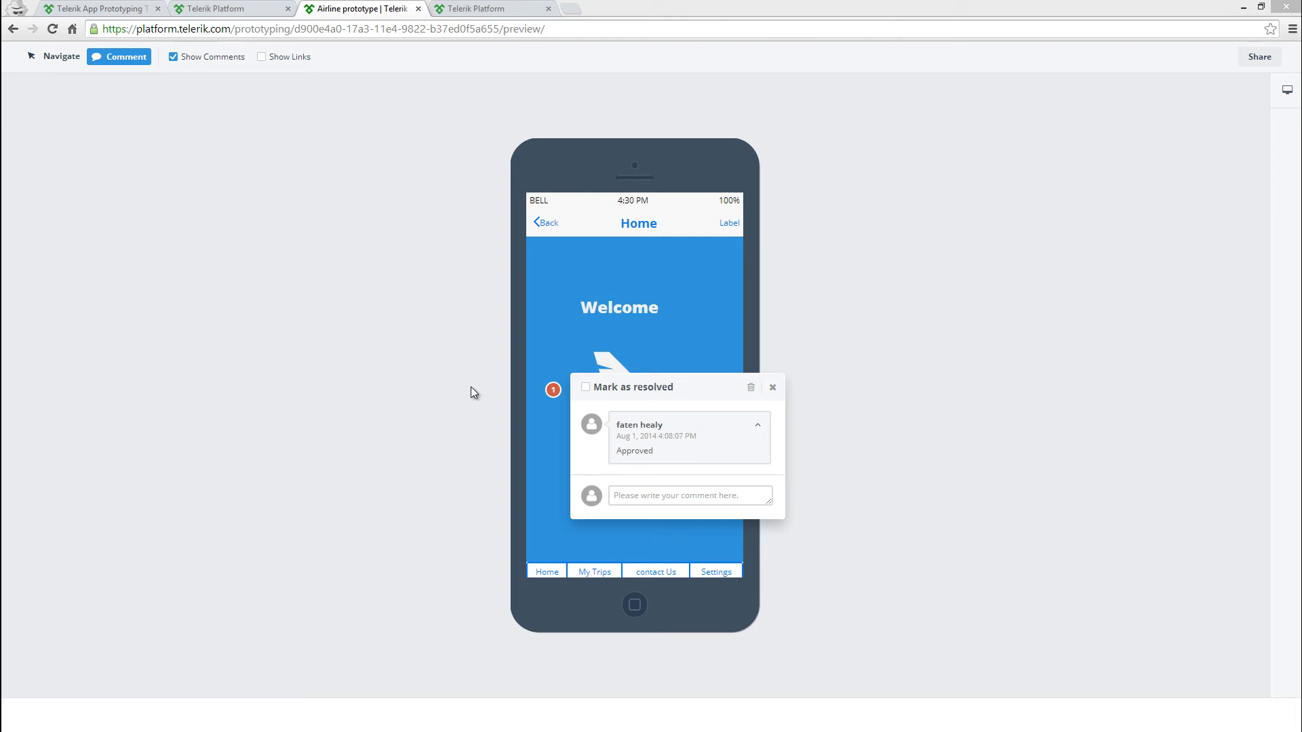
Return to the Airline prototype's screens overview and look at the available export options
left_click(232, 10)
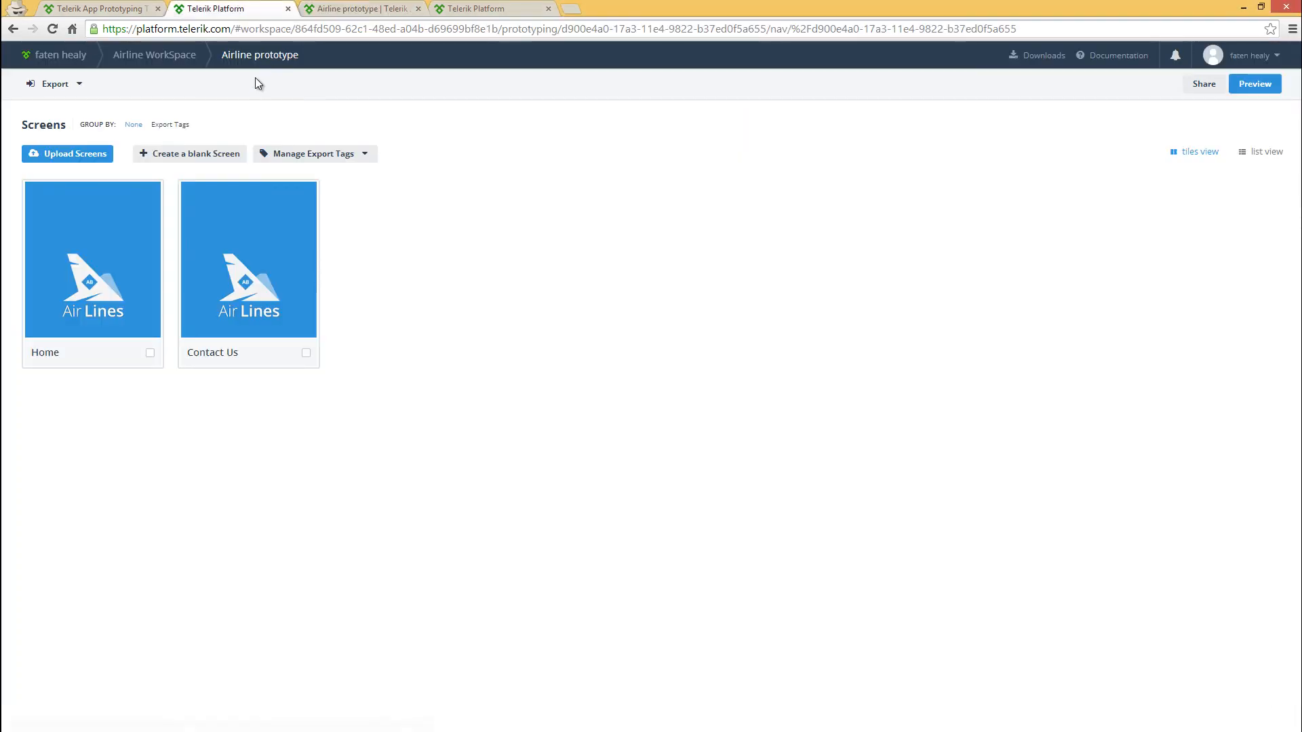
left_click(80, 86)
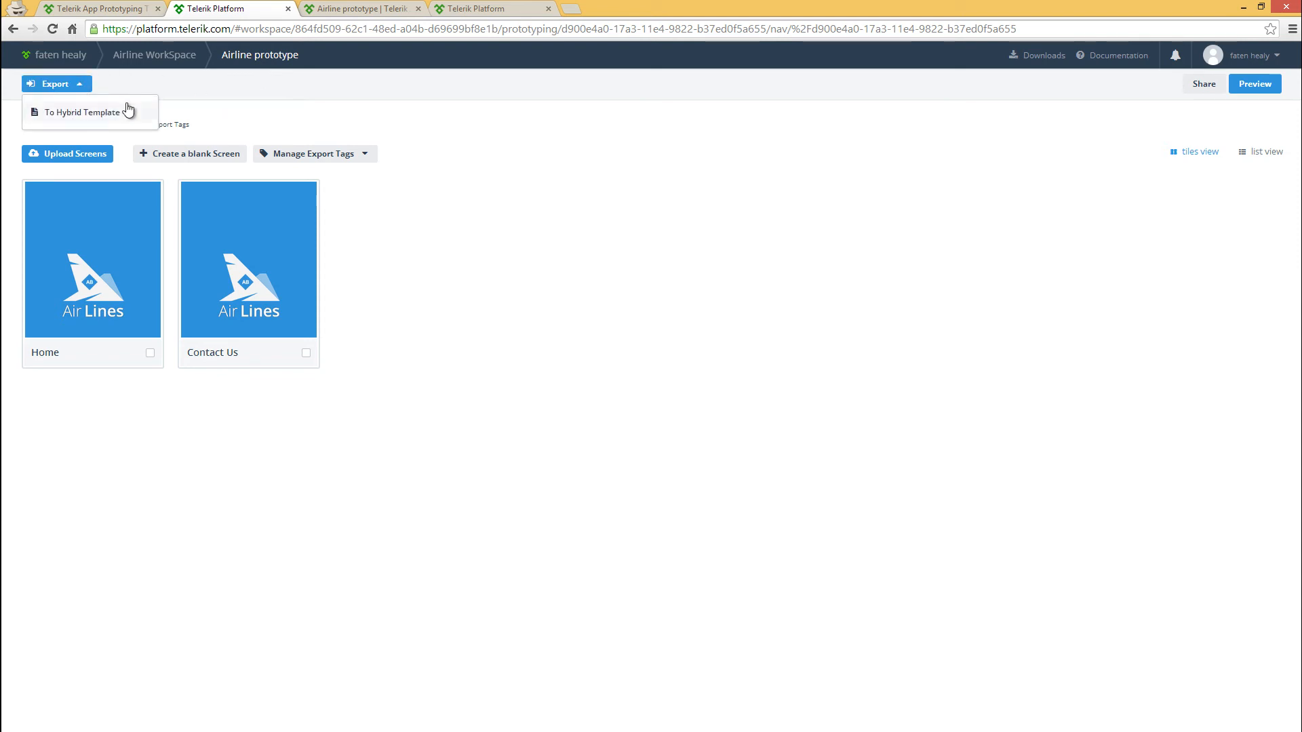
left_click(80, 91)
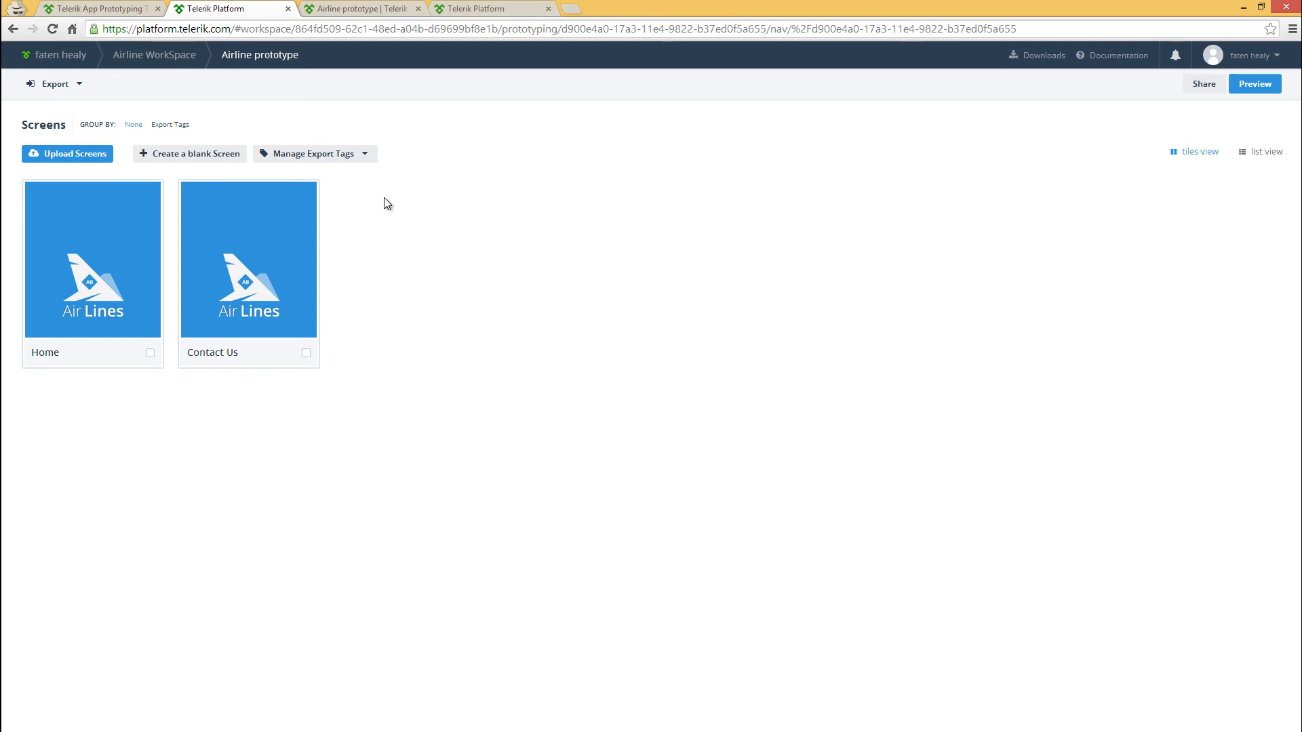
Create an export tag named "Home Tag" and assign it to the Home screen
left_click(364, 155)
left_click(322, 206)
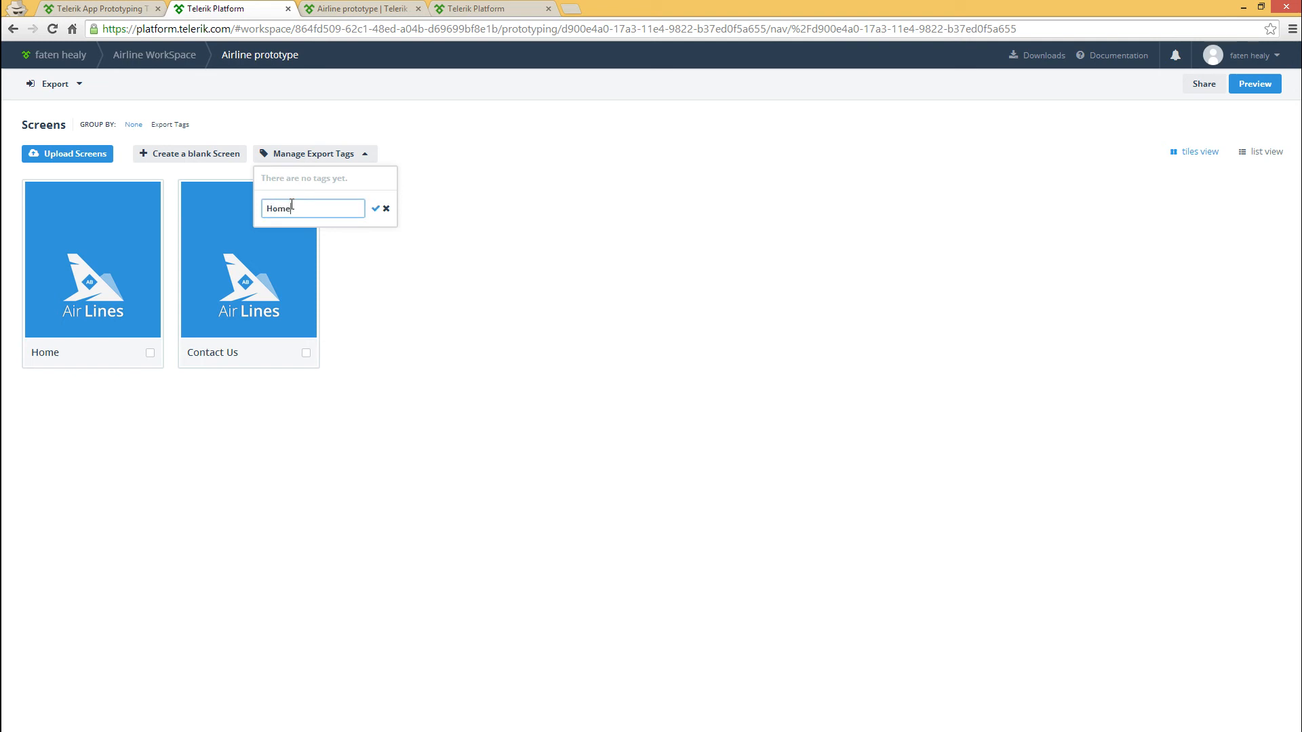
left_click(376, 213)
left_click(378, 296)
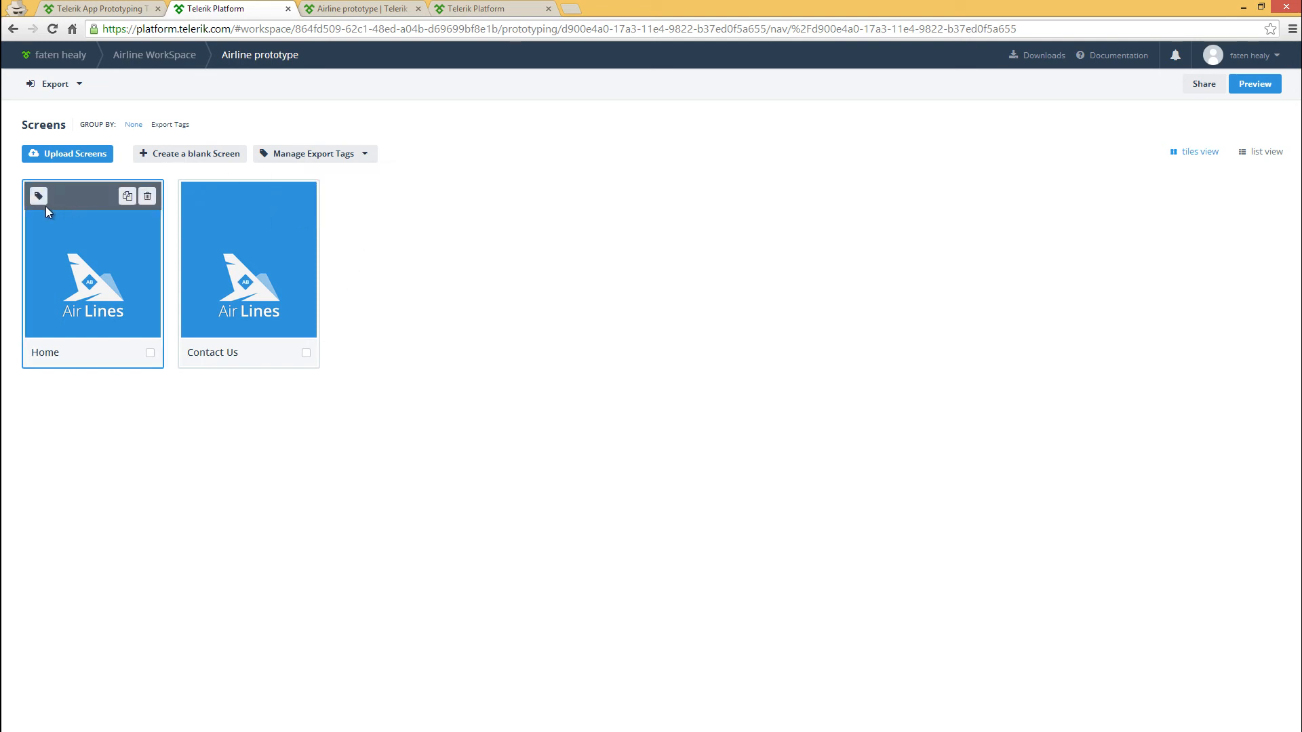
left_click(38, 197)
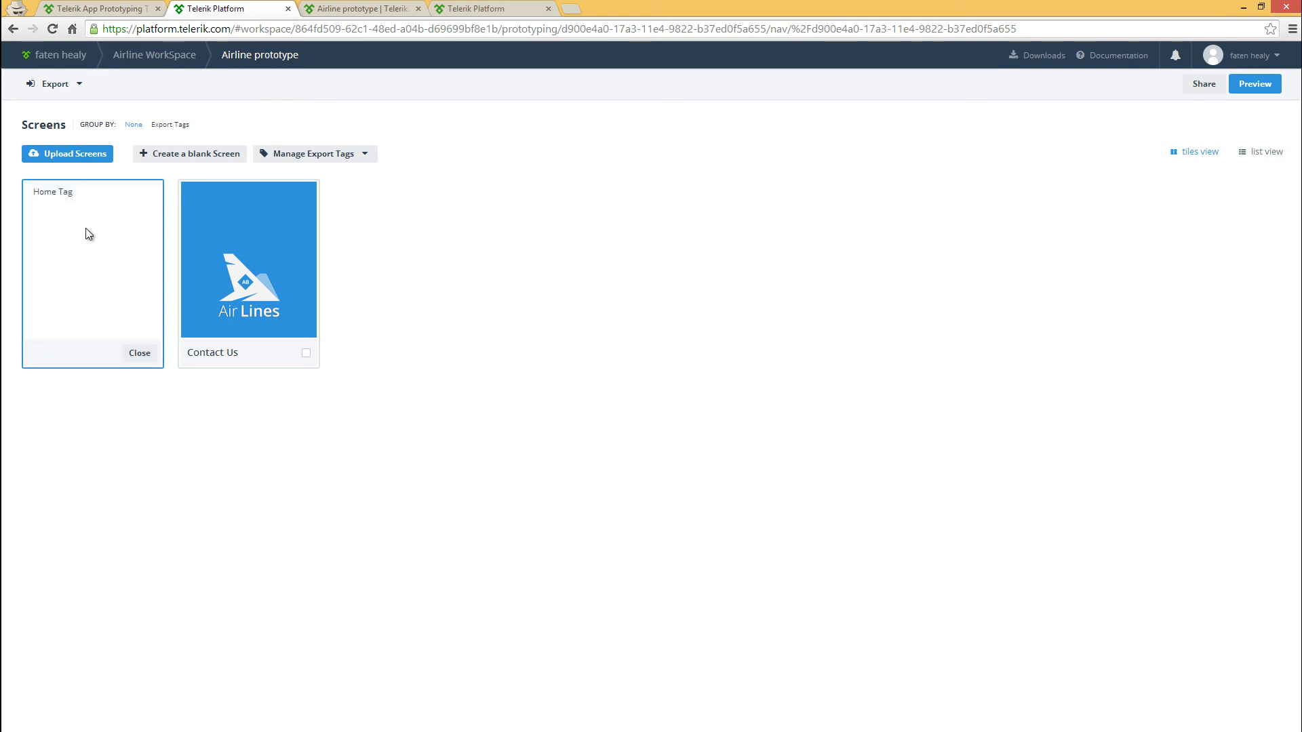
left_click(47, 192)
left_click(93, 354)
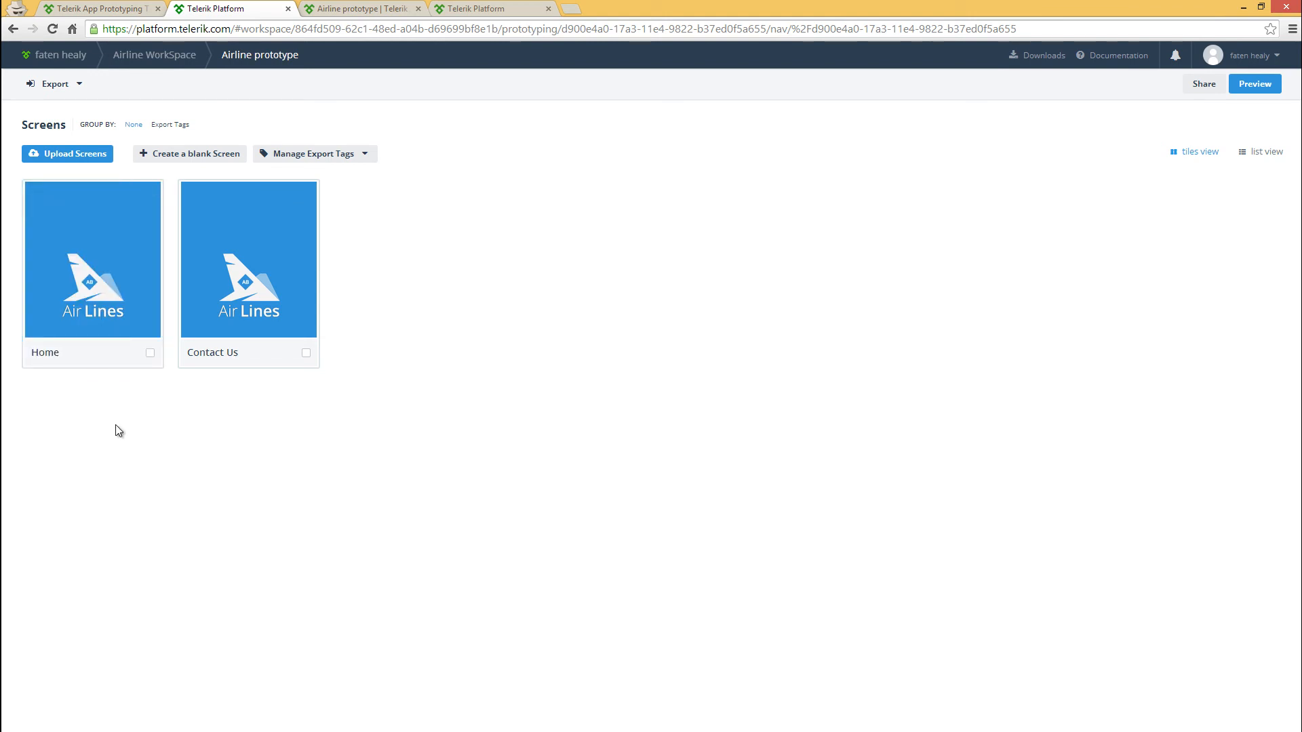
Export the prototype to a hybrid template by screen with Custom Navigation, saving the Airline prototype ZIP archive in the Hybrid Template folder
left_click(60, 84)
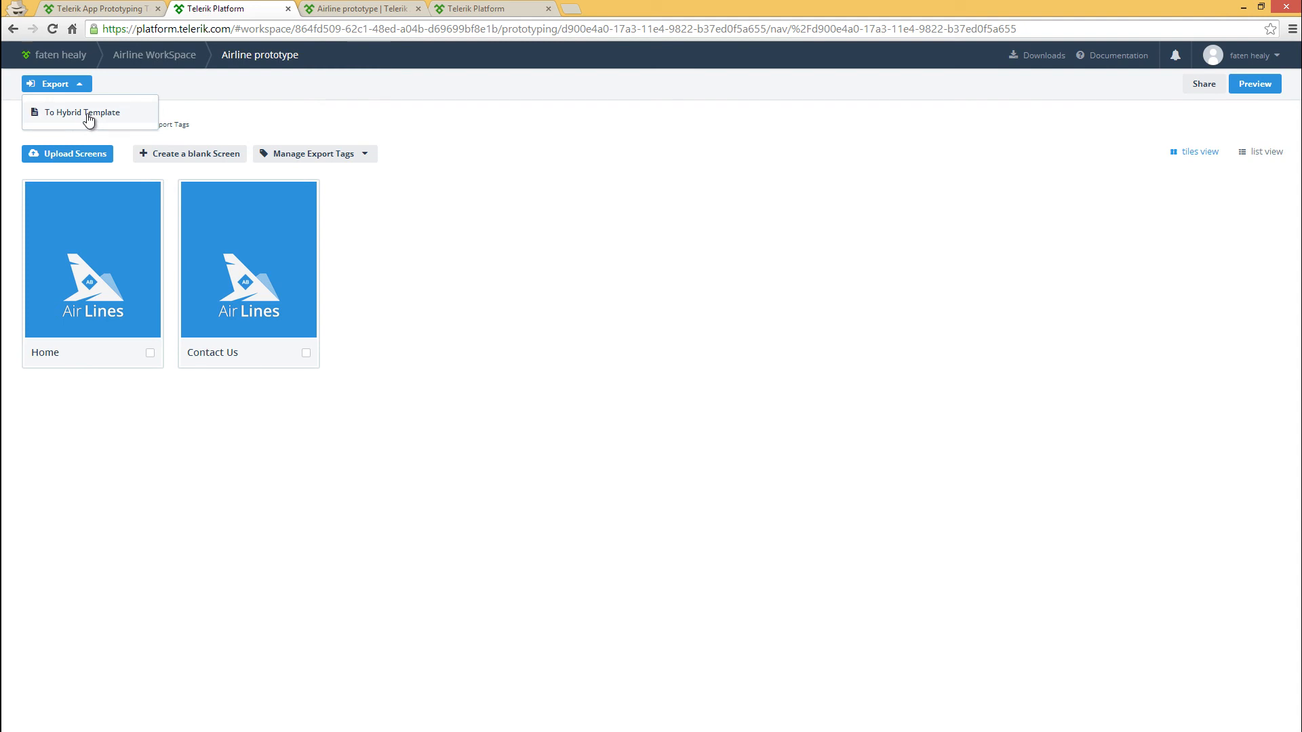
left_click(87, 111)
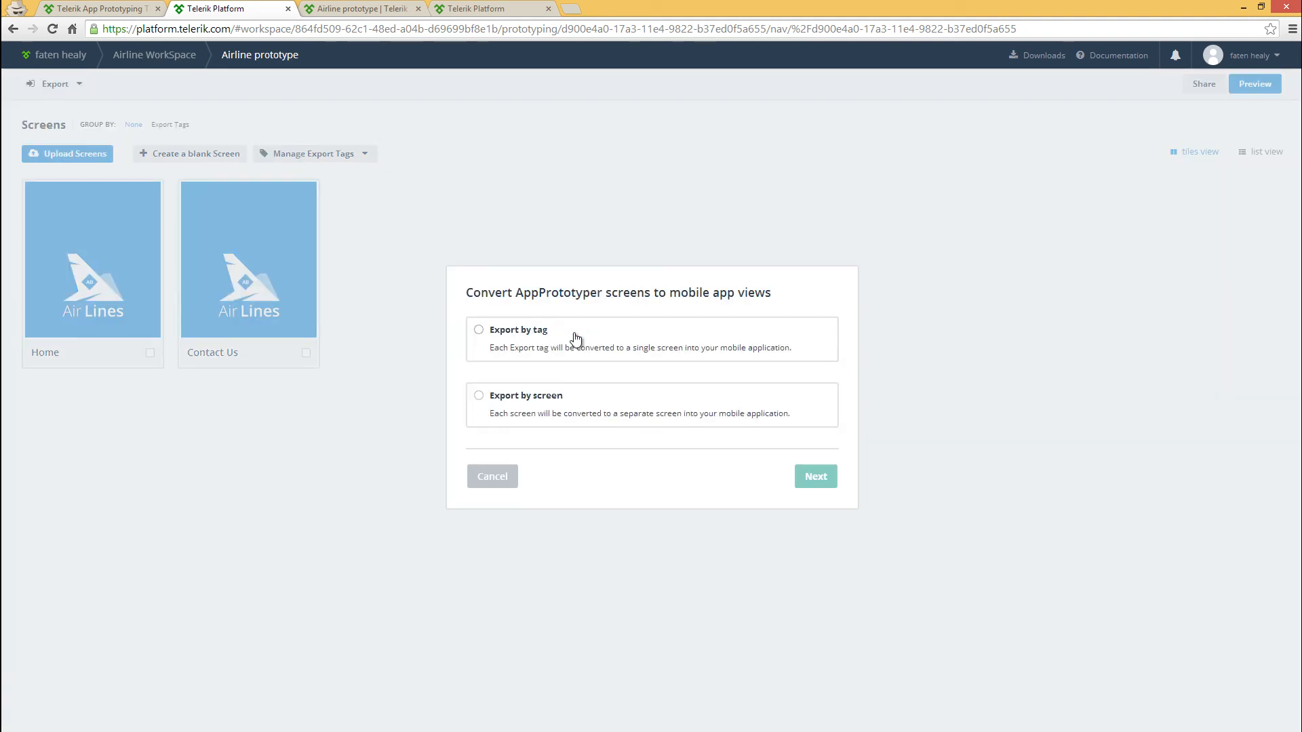
left_click(480, 399)
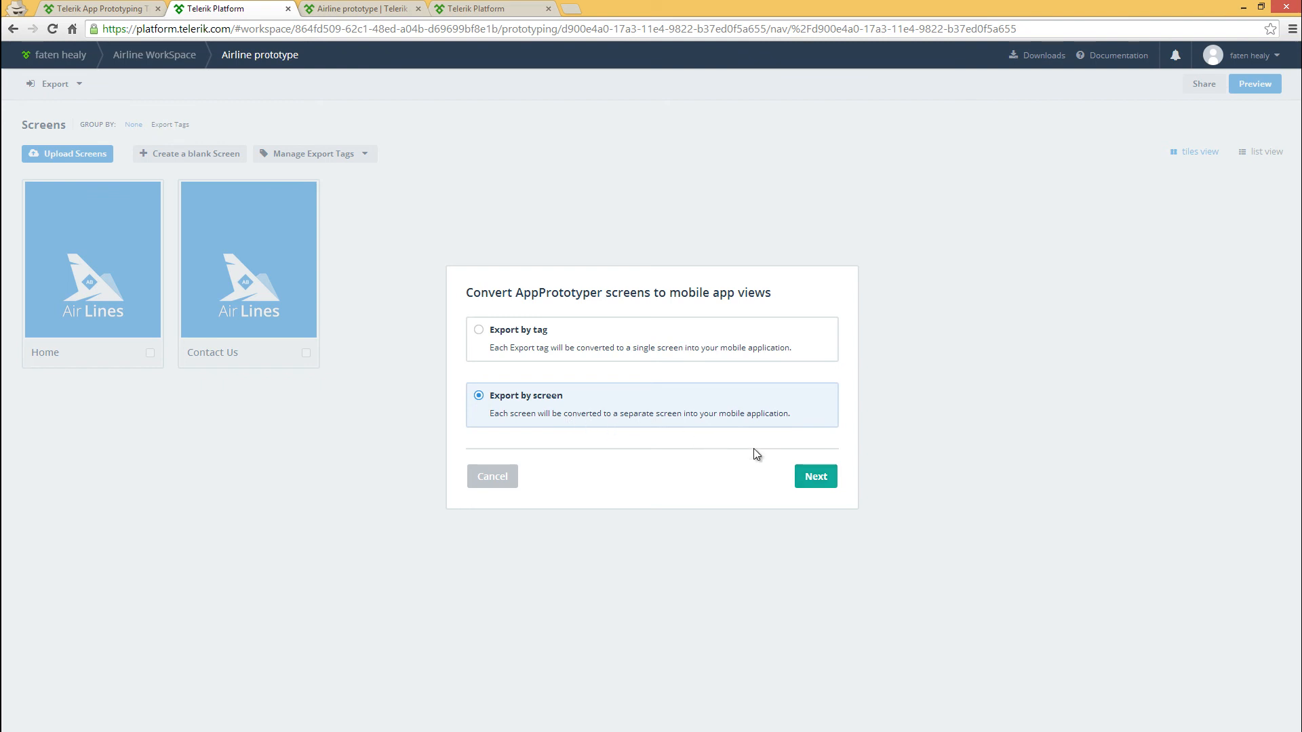
left_click(816, 477)
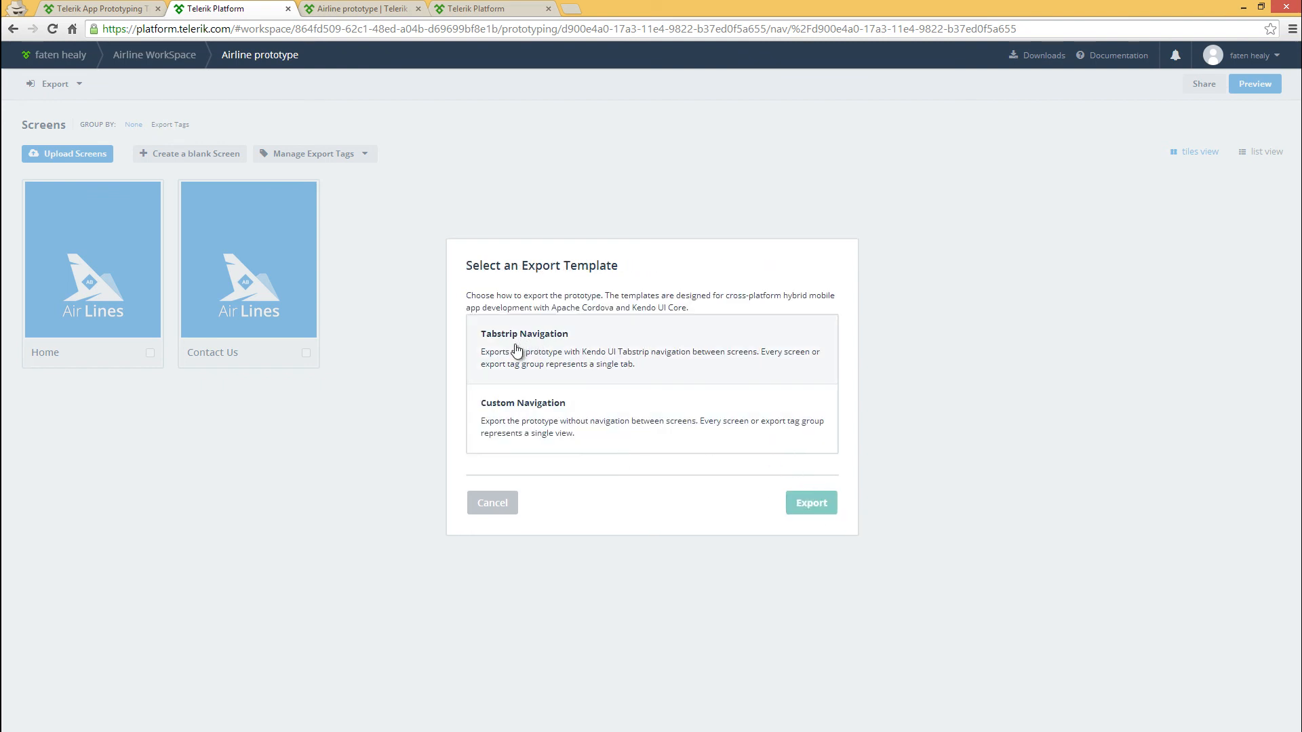
left_click(545, 415)
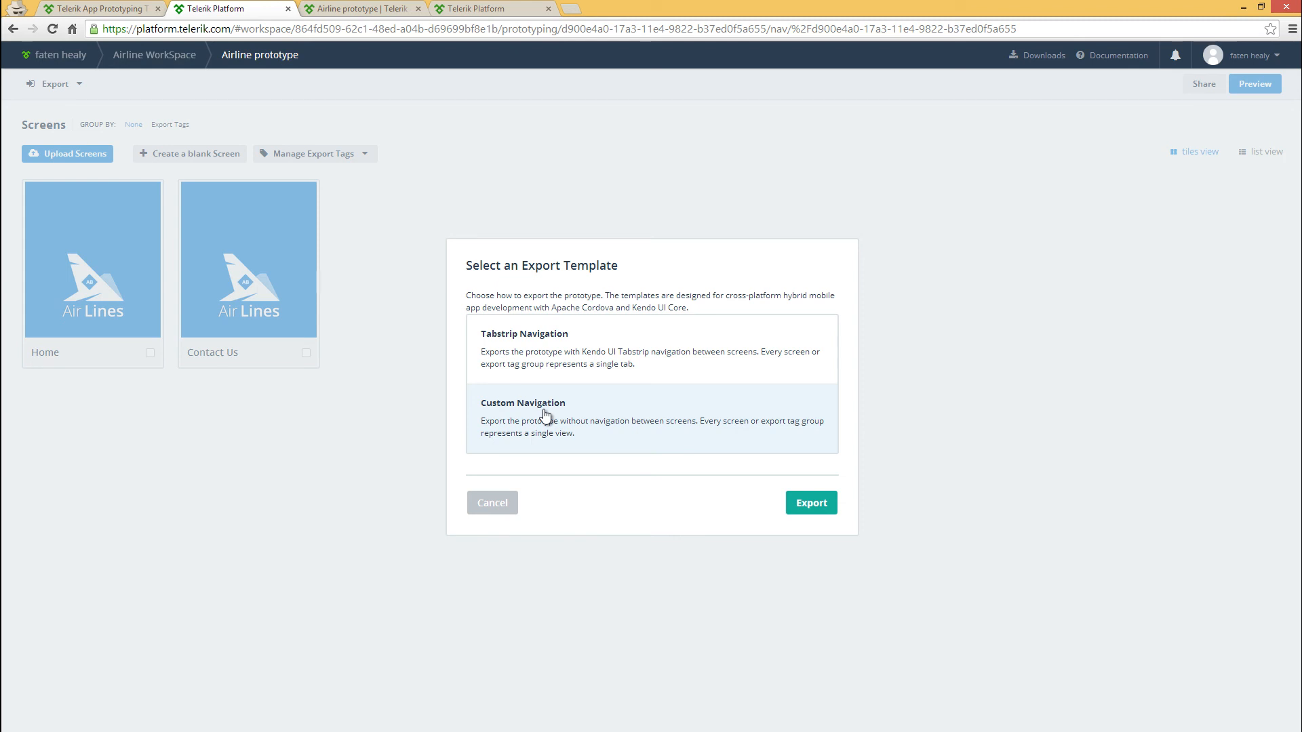
left_click(812, 504)
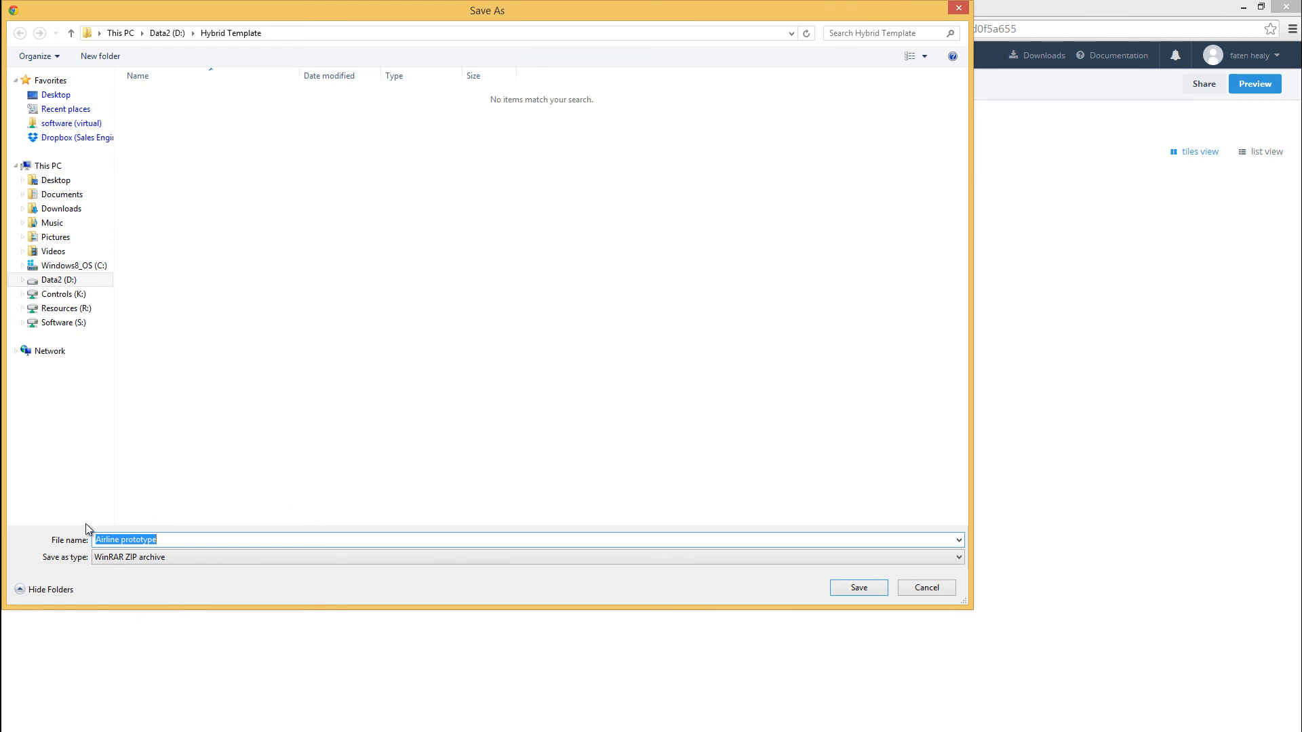
left_click(859, 587)
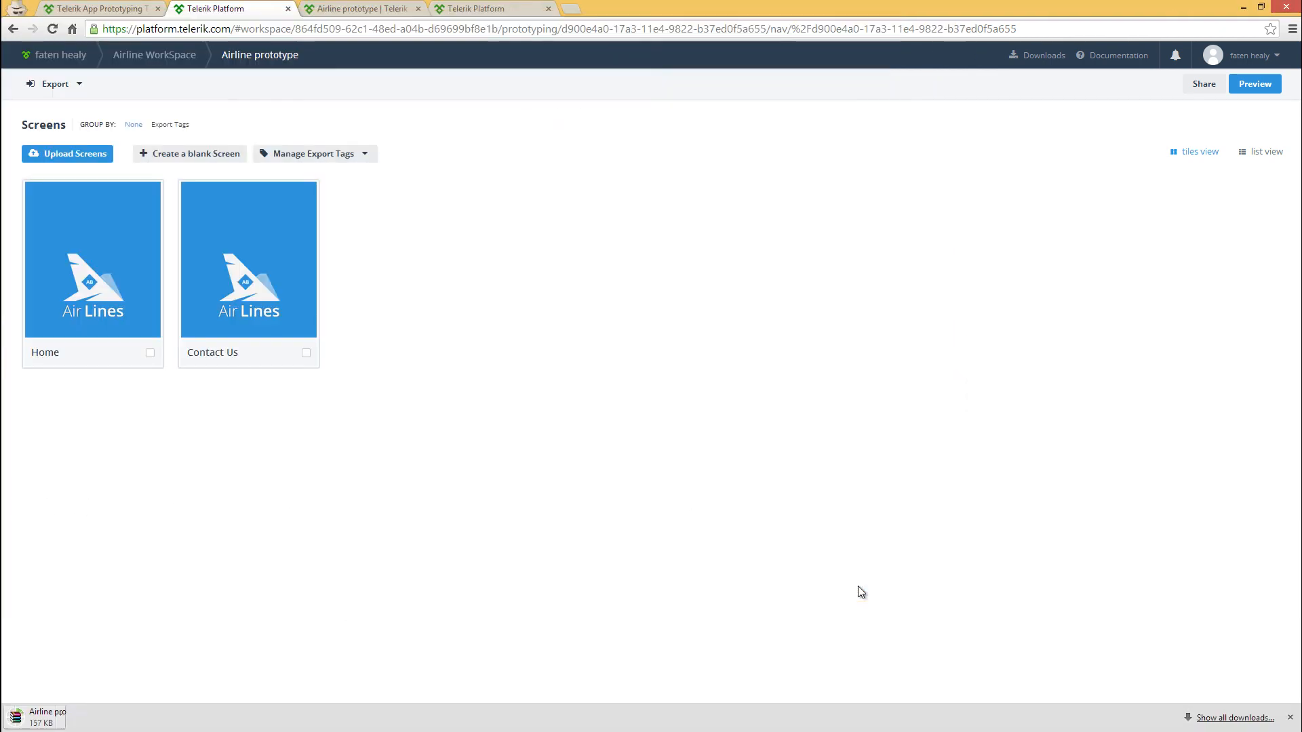
Switch to the Airlines solution in AppBuilder and import the Airline prototype archive into Airline App, overwriting the existing files
left_click(495, 7)
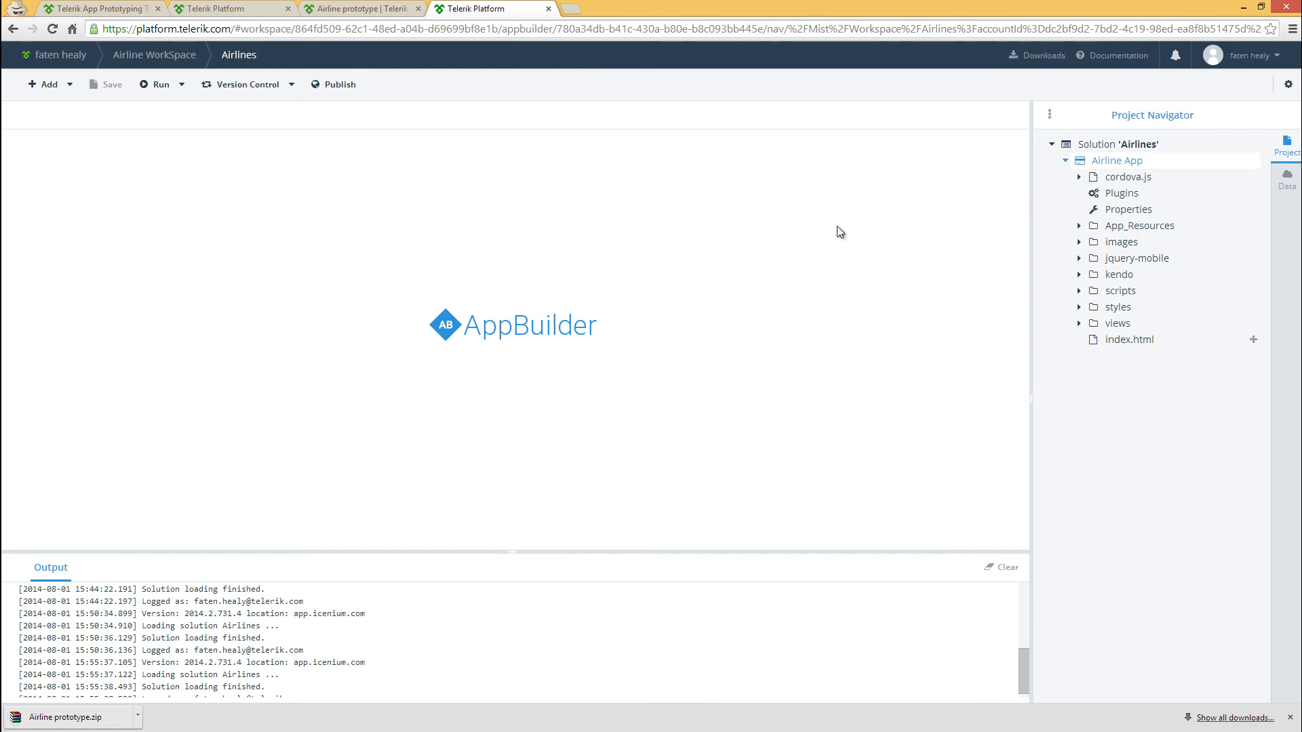
right_click(1115, 166)
mouse_move(1160, 203)
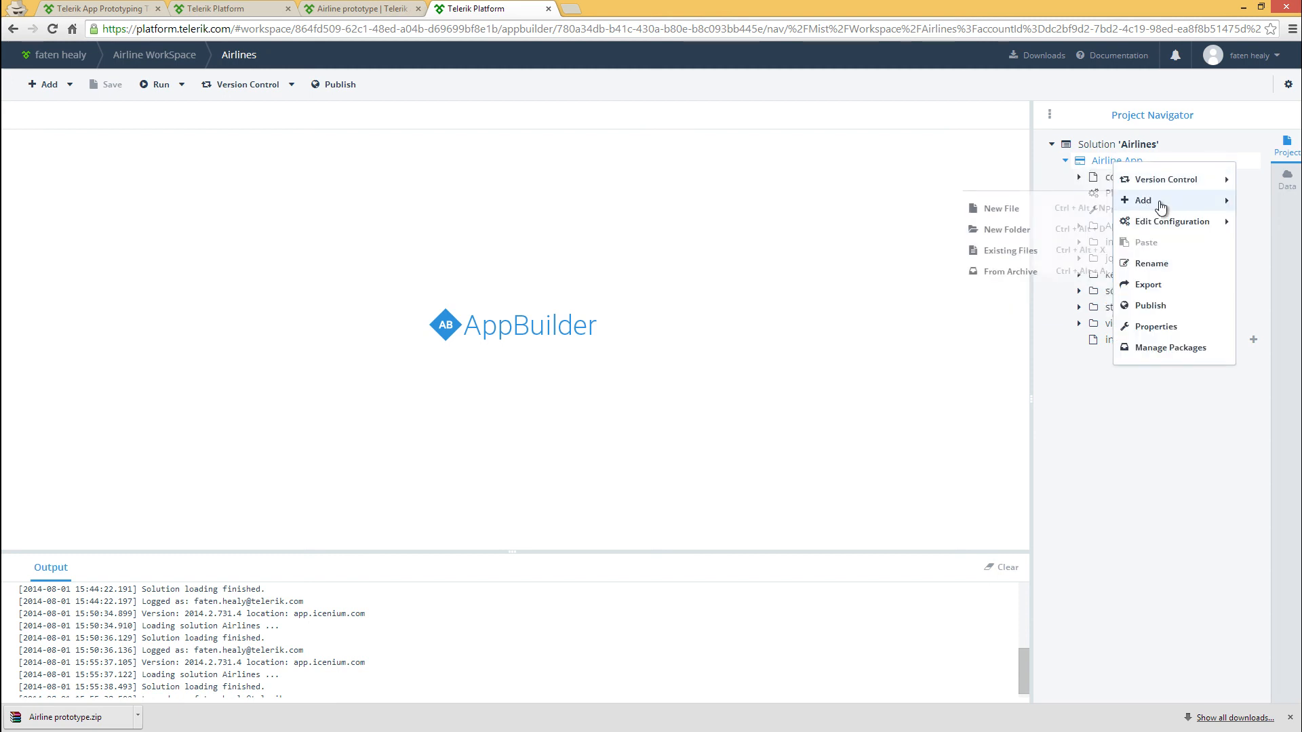
left_click(1017, 272)
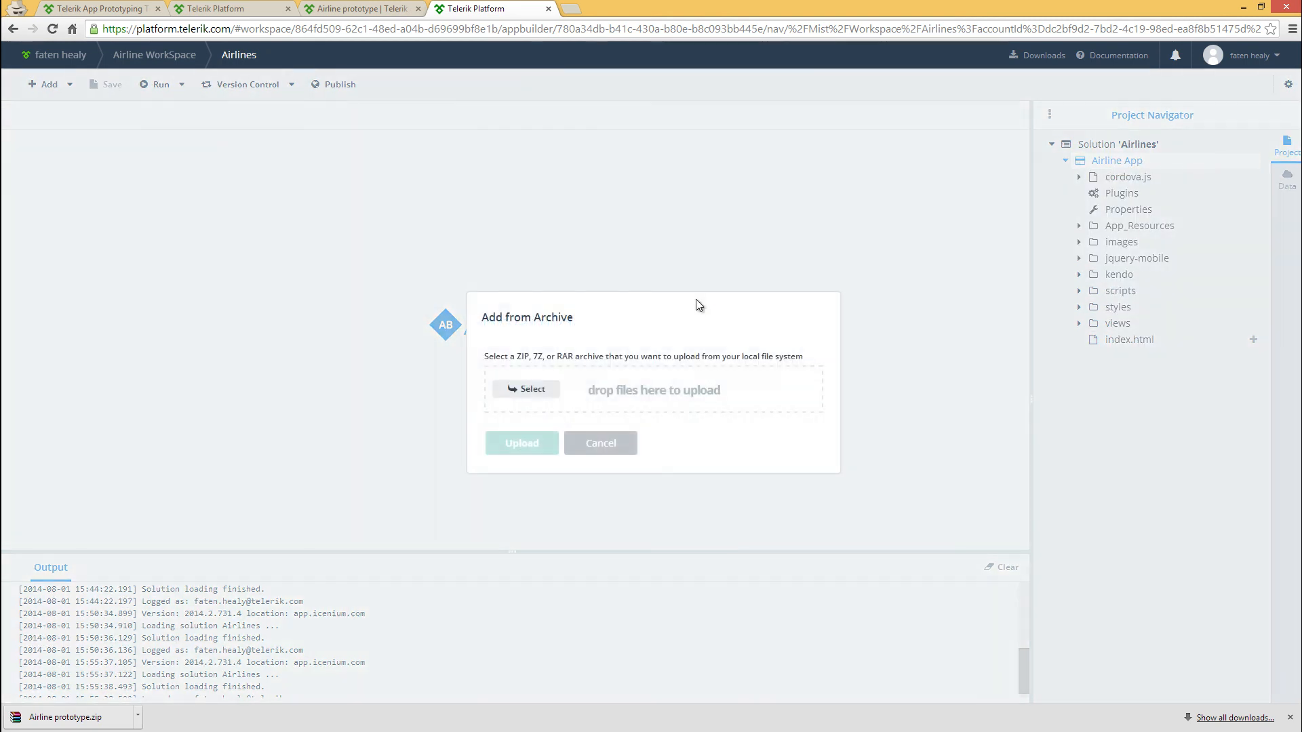
left_click(532, 390)
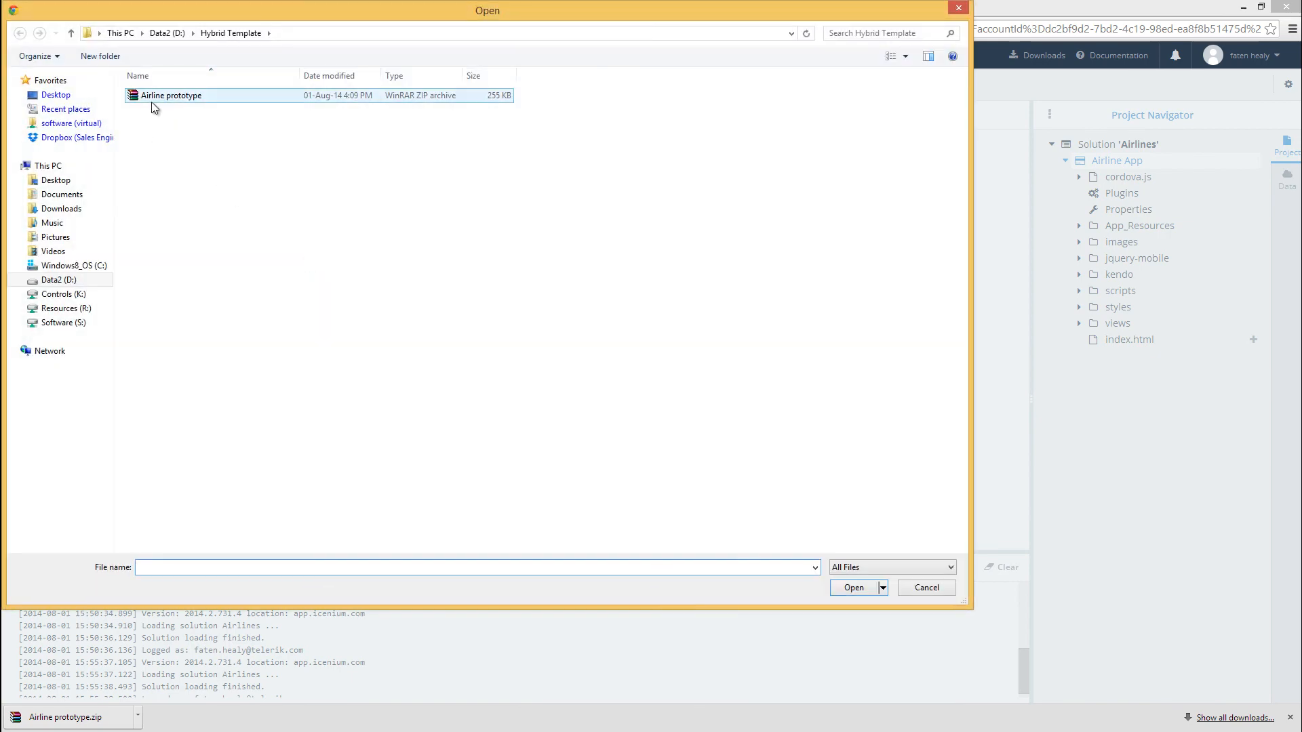
left_click(161, 99)
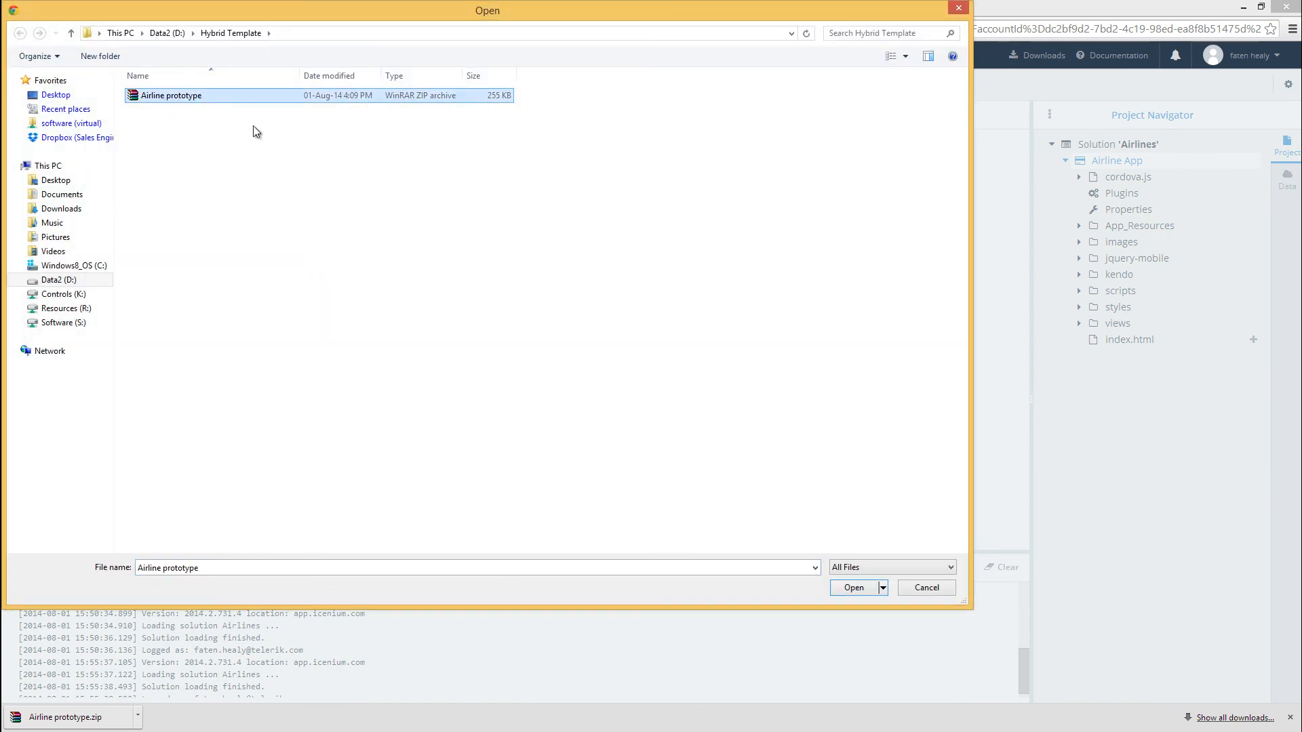
left_click(848, 587)
left_click(519, 501)
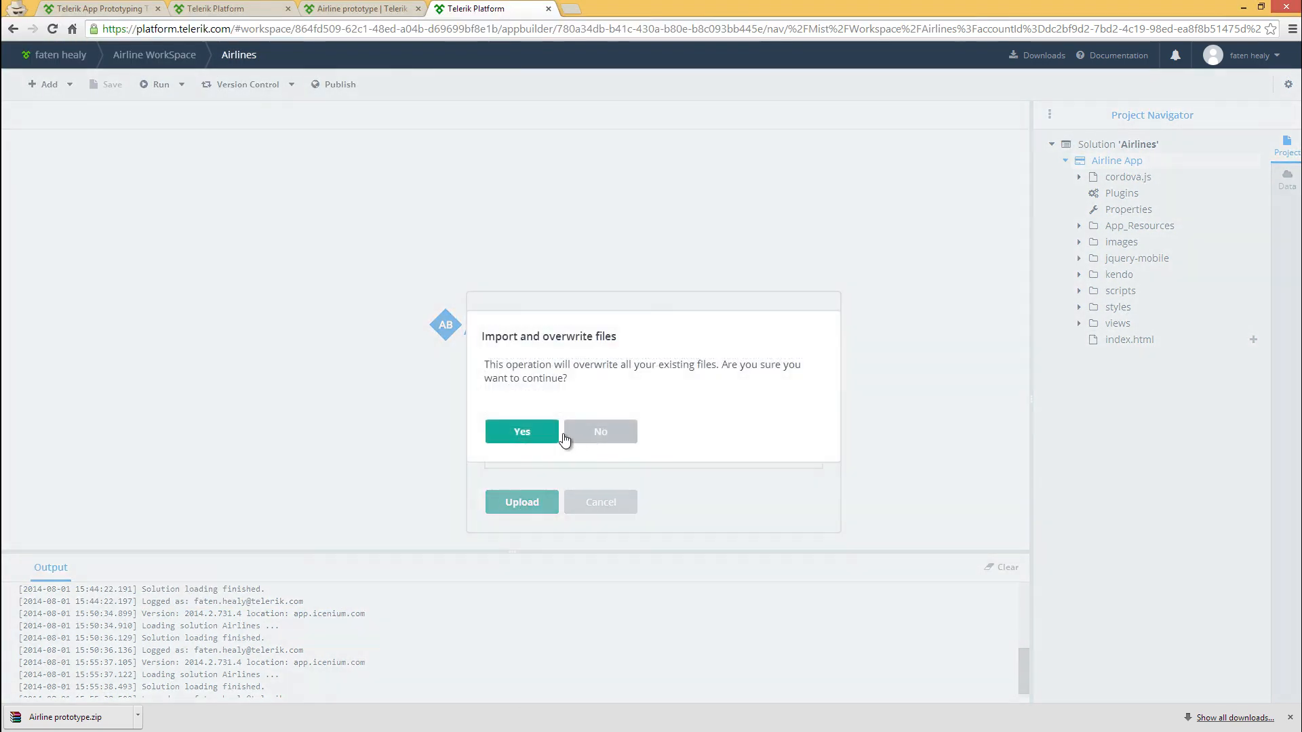
left_click(518, 433)
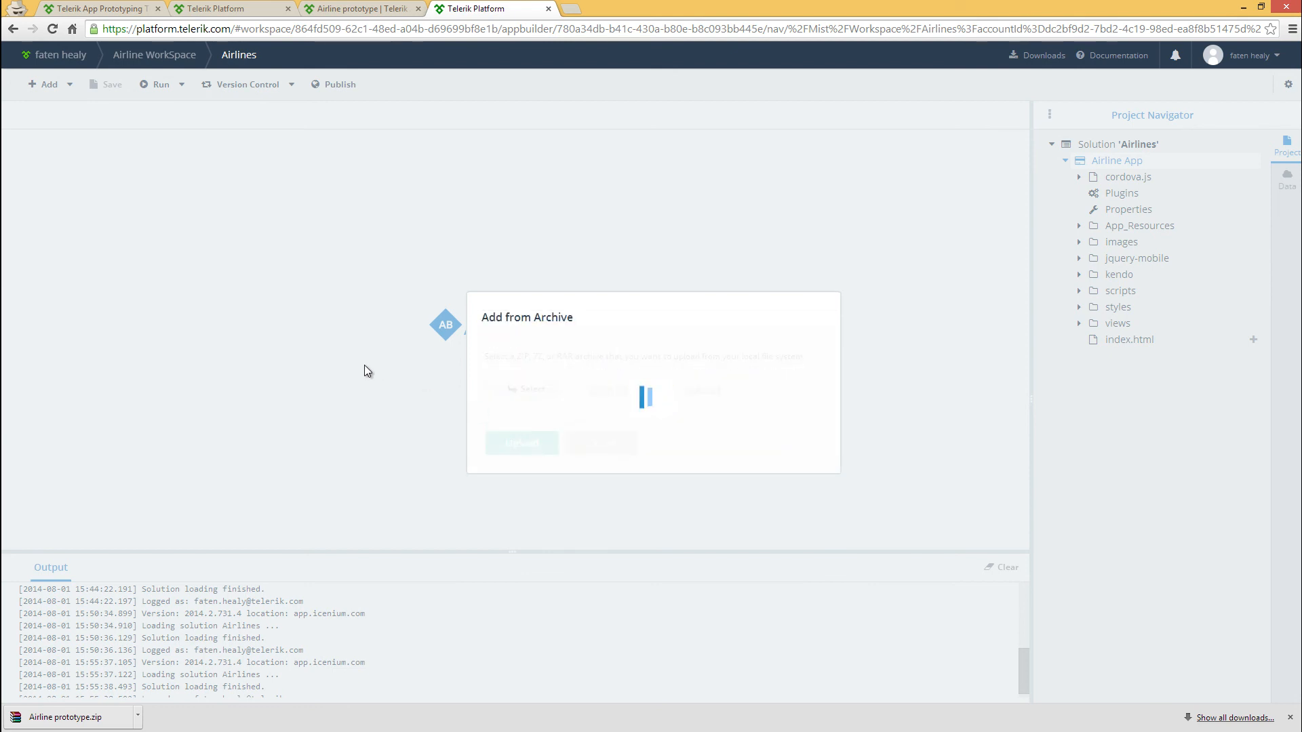